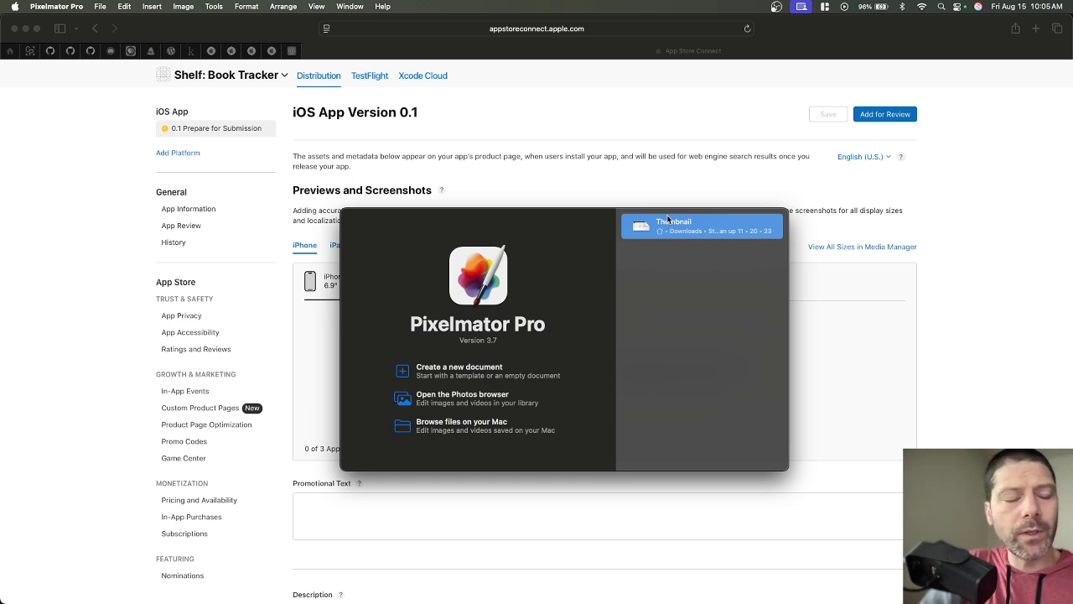
Browse the App Store templates and pick the first 6.5-inch App Screenshot (1284 × 2778).
{"action": "left_click", "coordinate": [510, 380]}
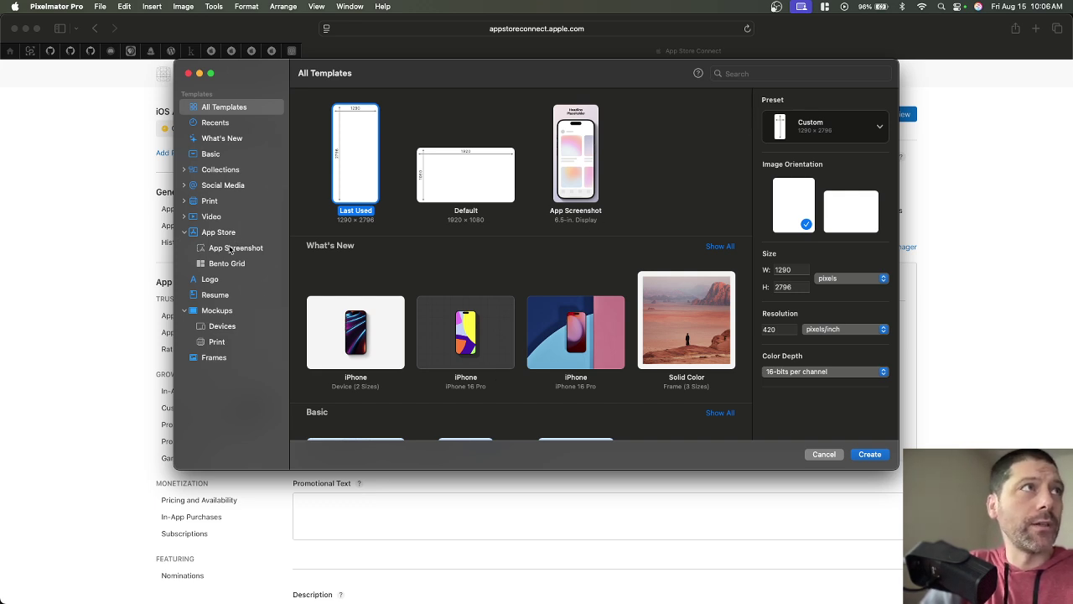
{"action": "left_click", "coordinate": [234, 247]}
{"action": "left_click", "coordinate": [219, 234]}
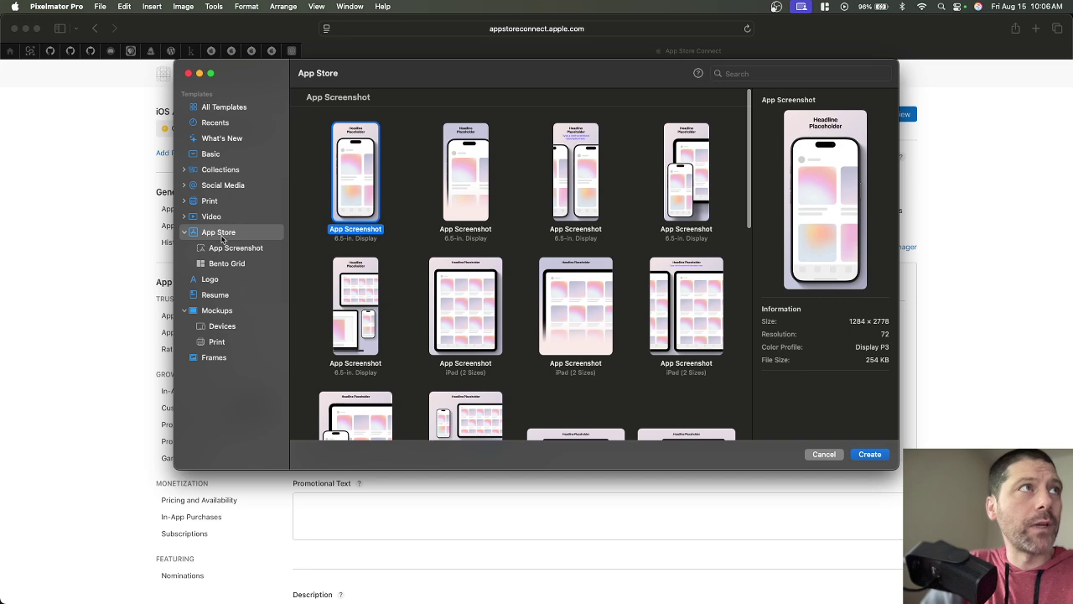
{"action": "left_click", "coordinate": [232, 247]}
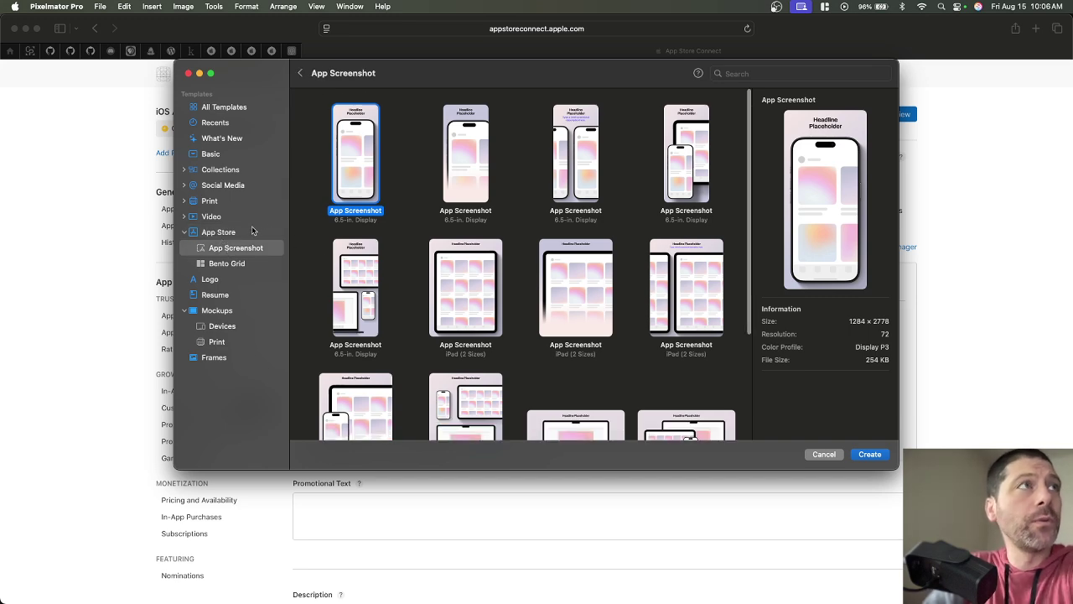
{"action": "left_click", "coordinate": [250, 230]}
{"action": "scroll", "coordinate": [726, 355], "scroll_direction": "down", "scroll_amount": 10}
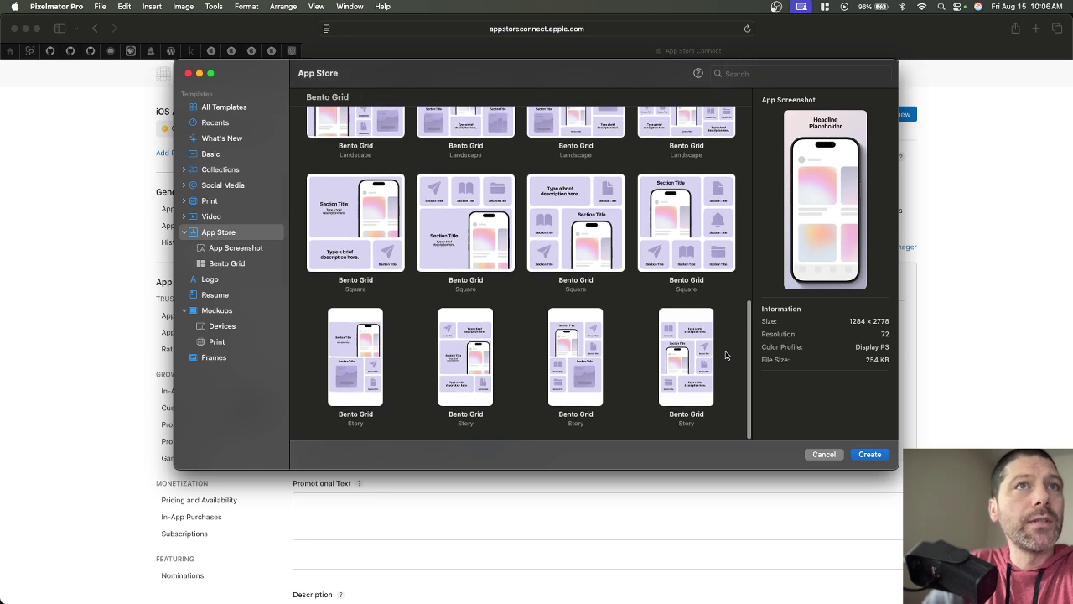
{"action": "scroll", "coordinate": [725, 356], "scroll_direction": "up", "scroll_amount": 10}
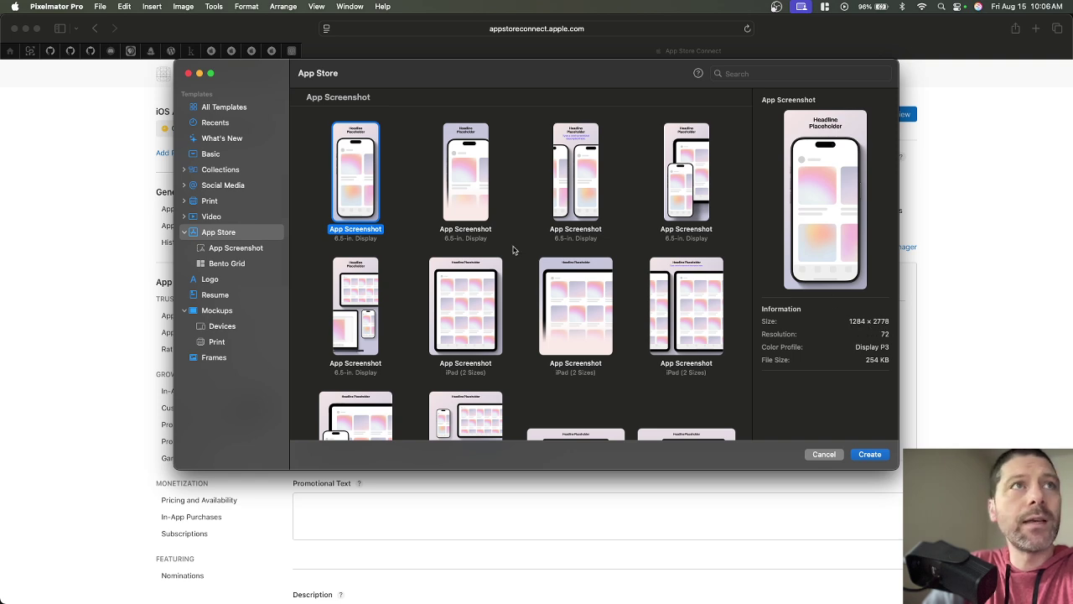
{"action": "left_click", "coordinate": [569, 338]}
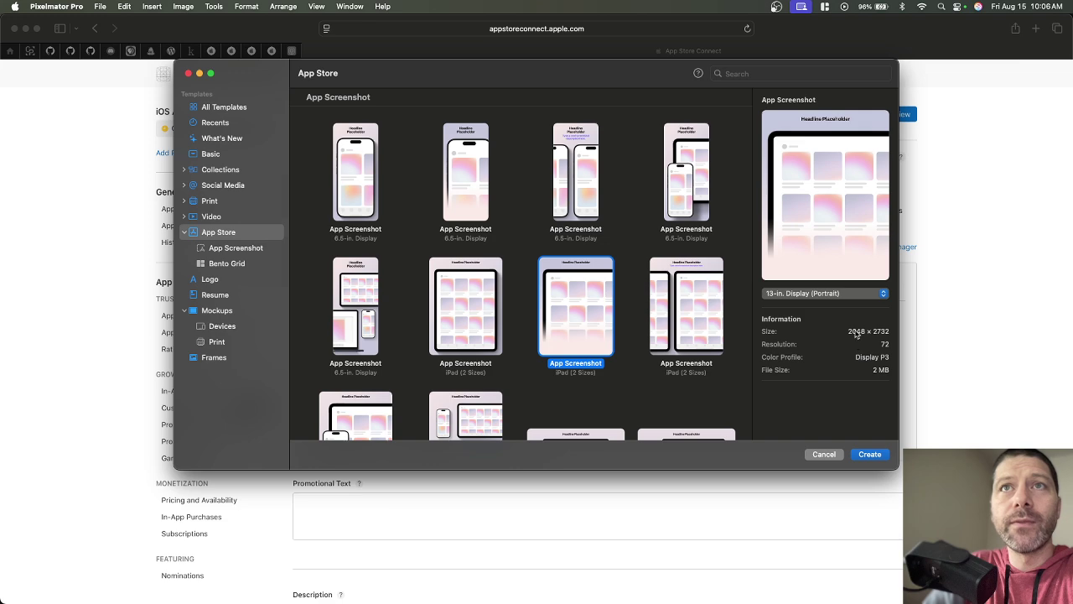
{"action": "left_click", "coordinate": [358, 189]}
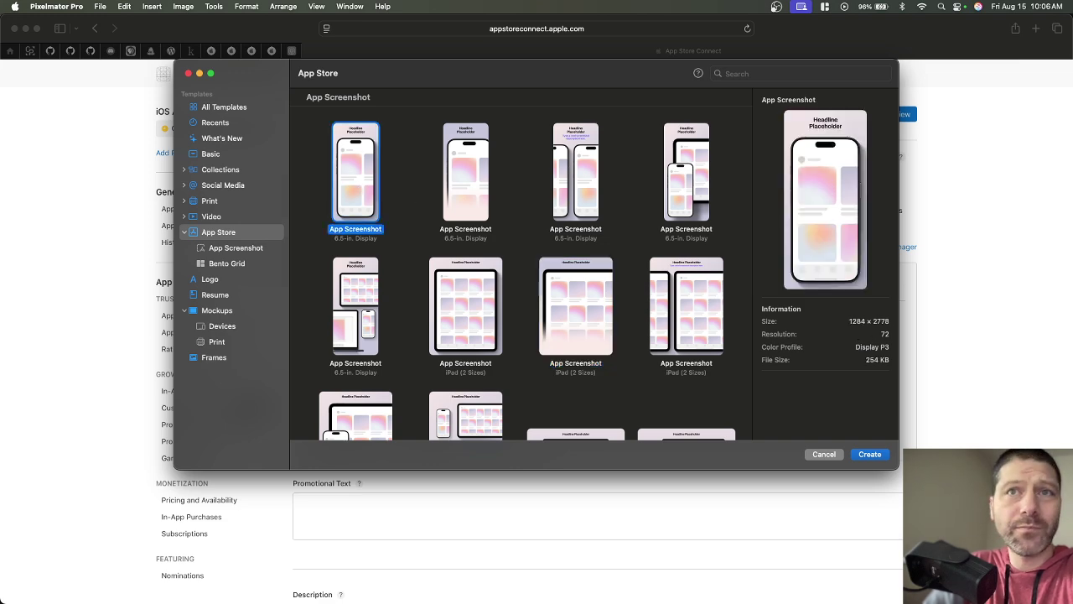
In App Store Connect, select the line listing accepted iPhone screenshot sizes, including 1320 × 2868px.
{"action": "key", "text": "super+Tab"}
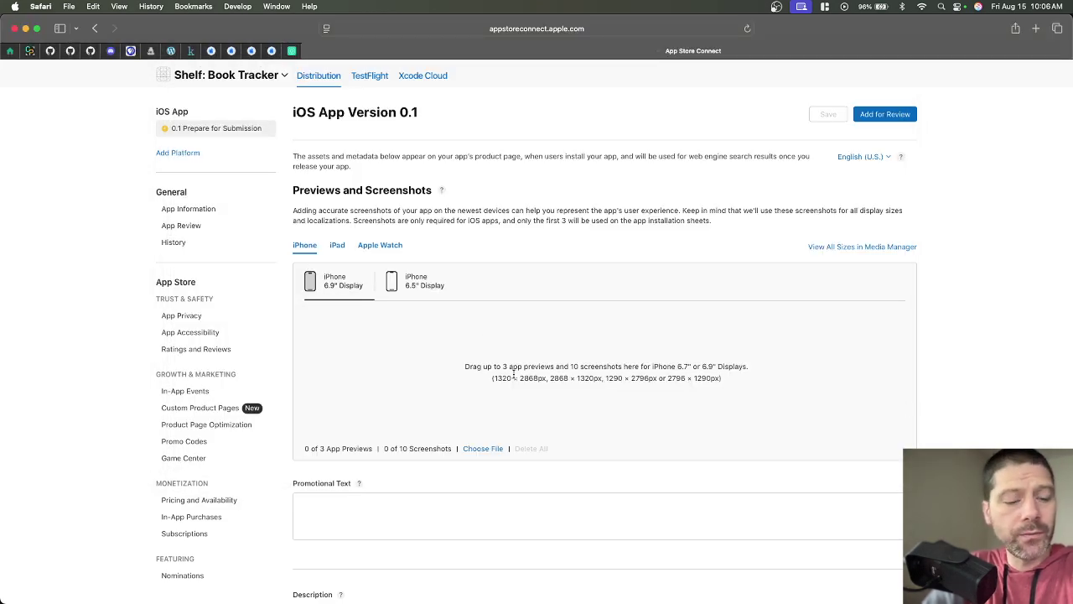
{"action": "key", "text": "super+Tab"}
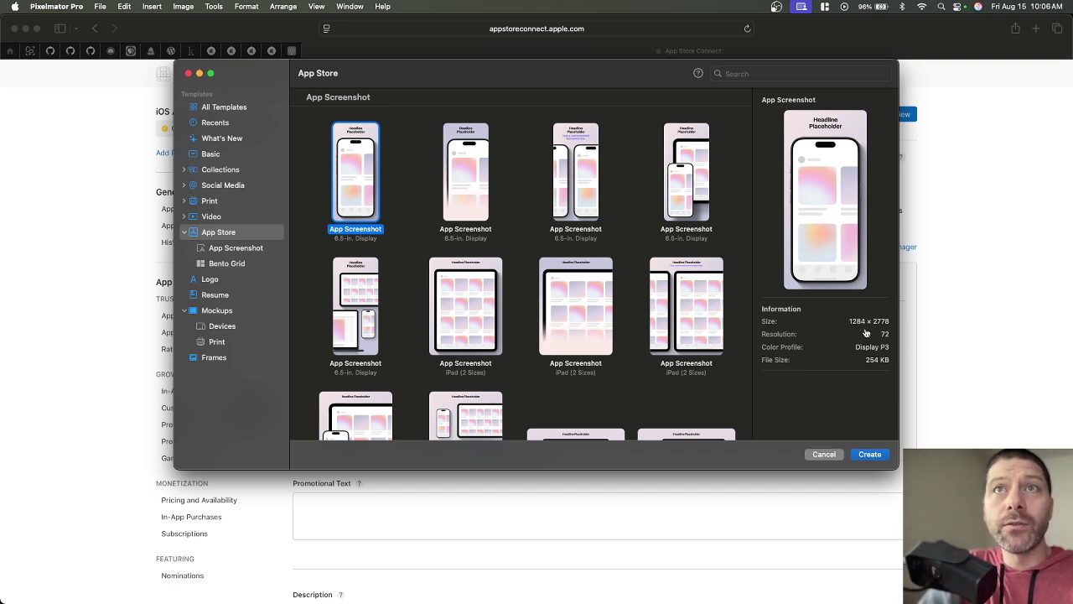
{"action": "key", "text": "super+Tab"}
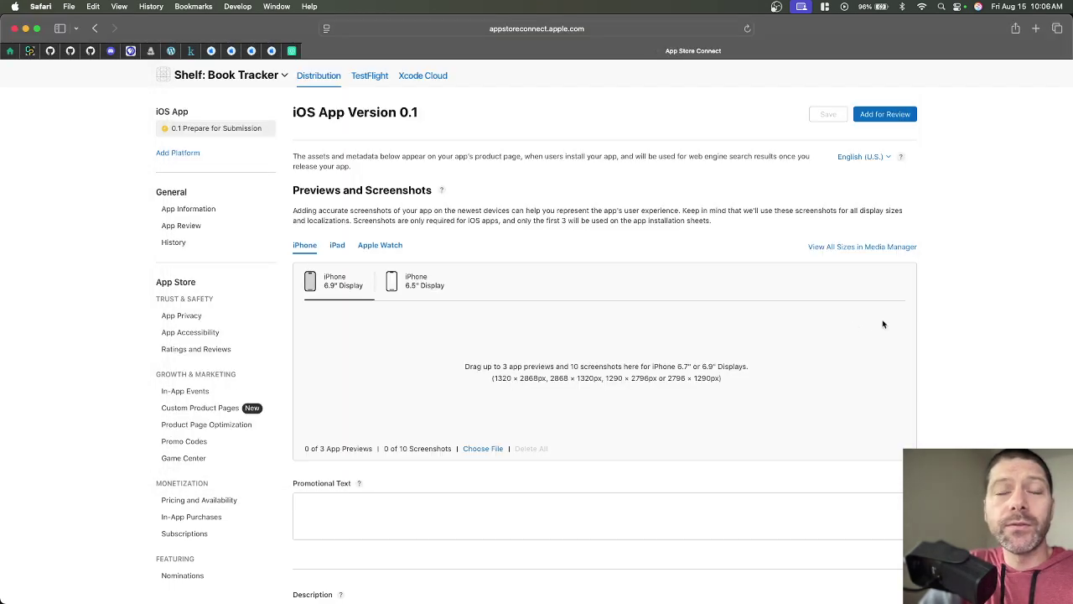
{"action": "triple_click", "coordinate": [496, 379]}
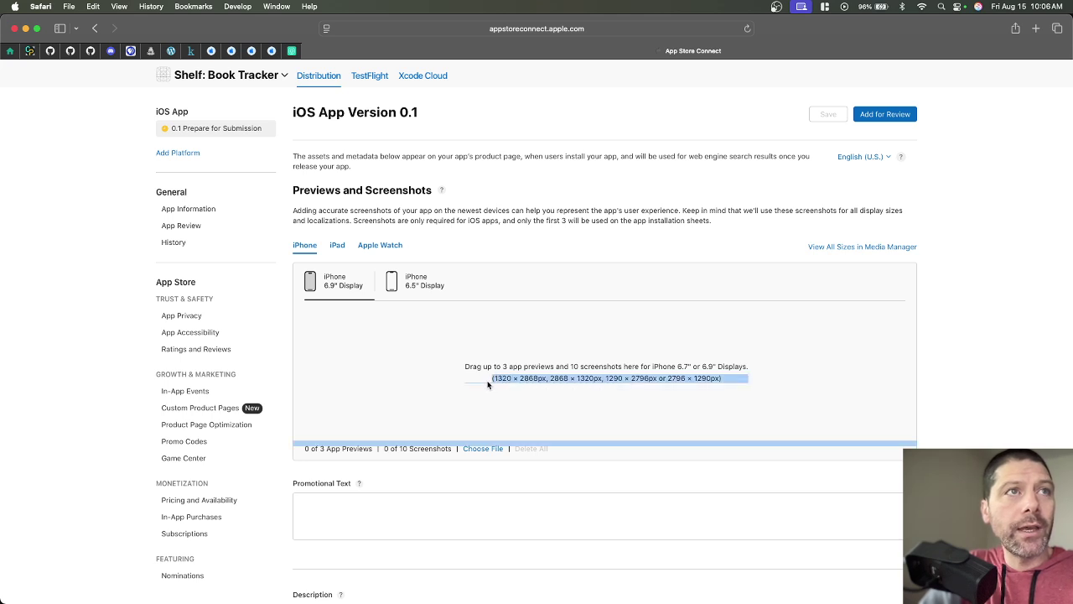
Clear the text selection and scroll through the App Store templates in Pixelmator Pro.
{"action": "left_click", "coordinate": [757, 400]}
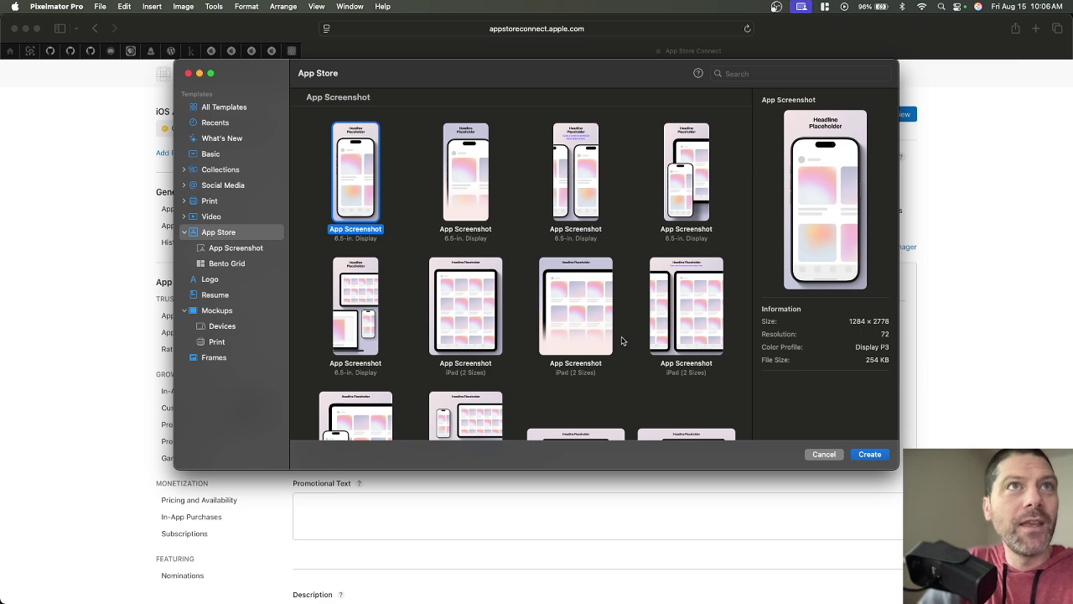
{"action": "scroll", "coordinate": [642, 388], "scroll_direction": "down", "scroll_amount": 5}
{"action": "scroll", "coordinate": [641, 388], "scroll_direction": "down", "scroll_amount": 6}
{"action": "scroll", "coordinate": [640, 388], "scroll_direction": "up", "scroll_amount": 4}
{"action": "scroll", "coordinate": [641, 388], "scroll_direction": "up", "scroll_amount": 8}
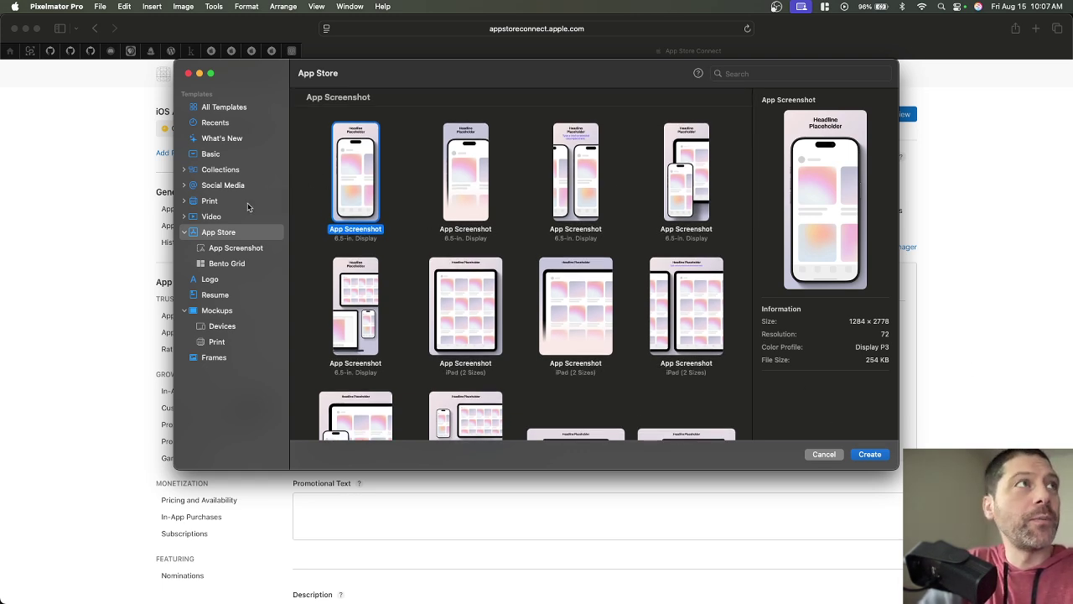
Show all templates, then check the 1290 × 2796px size on the App Store Connect page.
{"action": "left_click", "coordinate": [232, 108]}
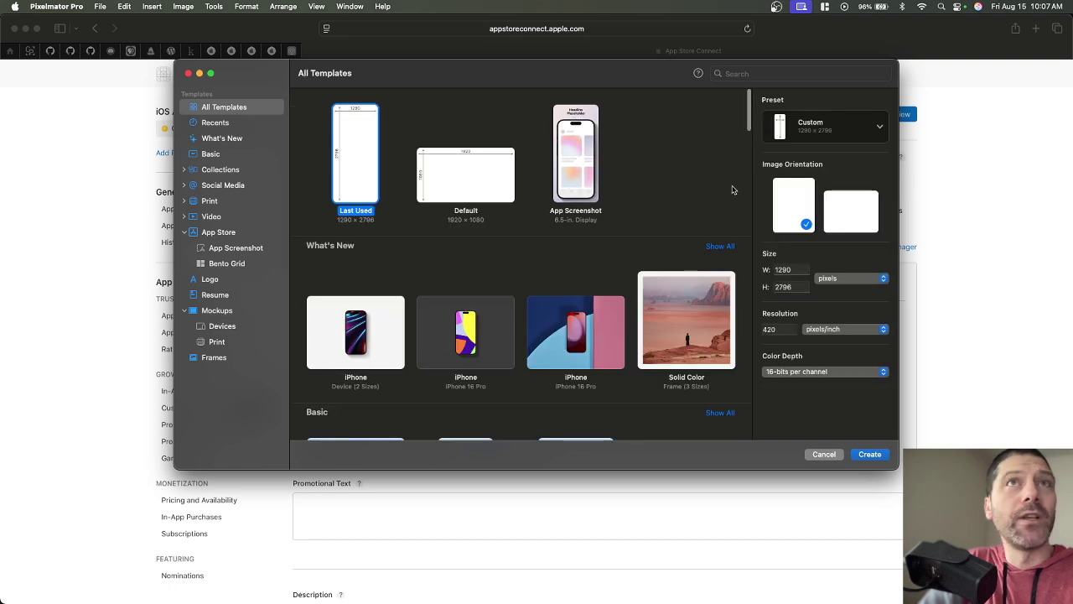
{"action": "left_click", "coordinate": [952, 398]}
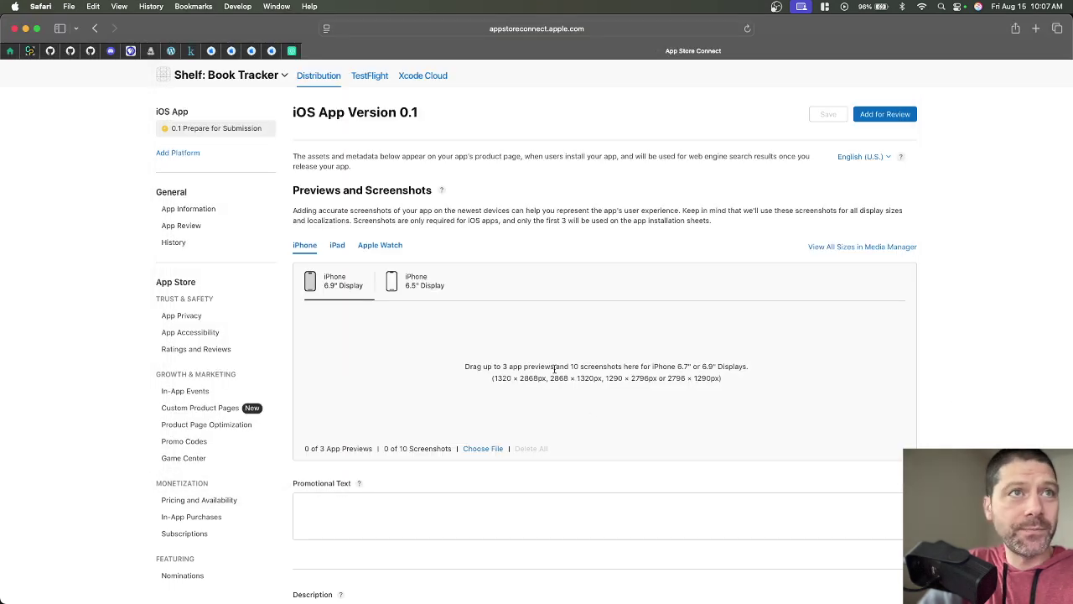
{"action": "double_click", "coordinate": [614, 378]}
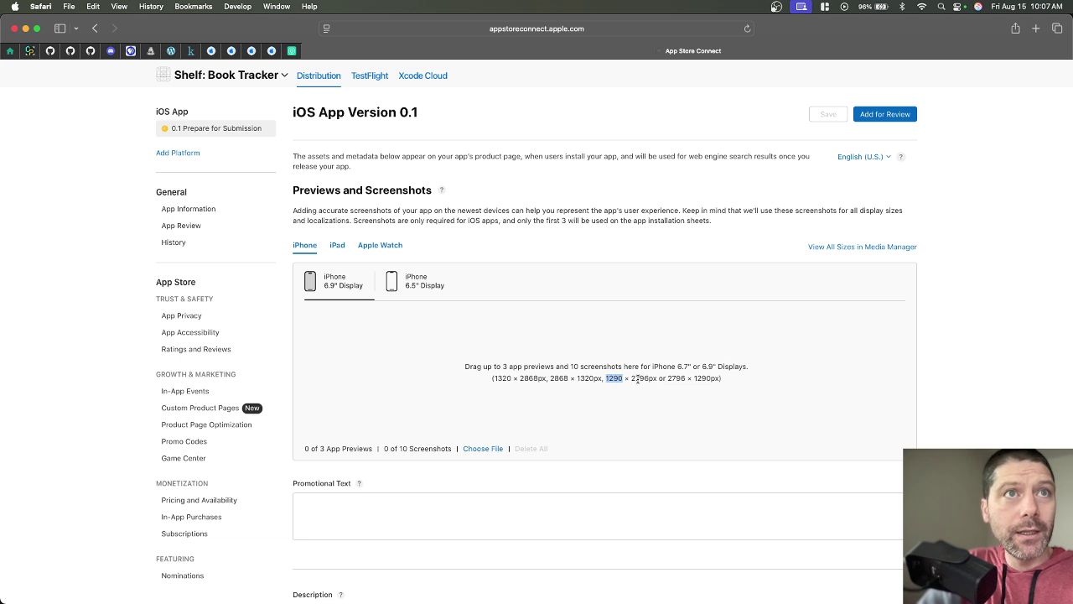
{"action": "double_click", "coordinate": [643, 378]}
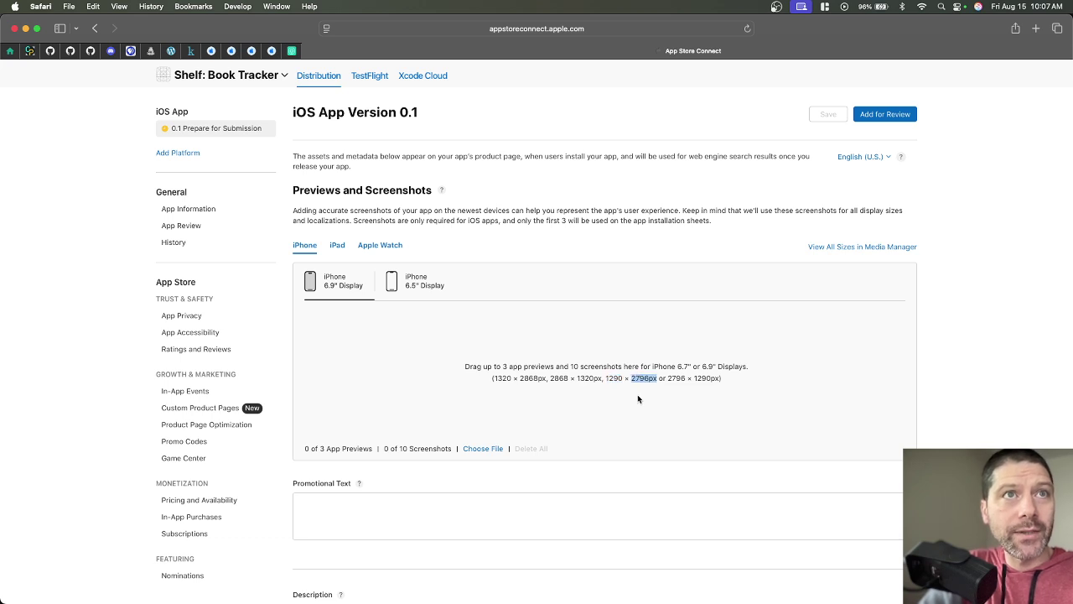
Back in Pixelmator Pro, verify width 1290 and height 2796 and create the blank document.
{"action": "key", "text": "super+Tab"}
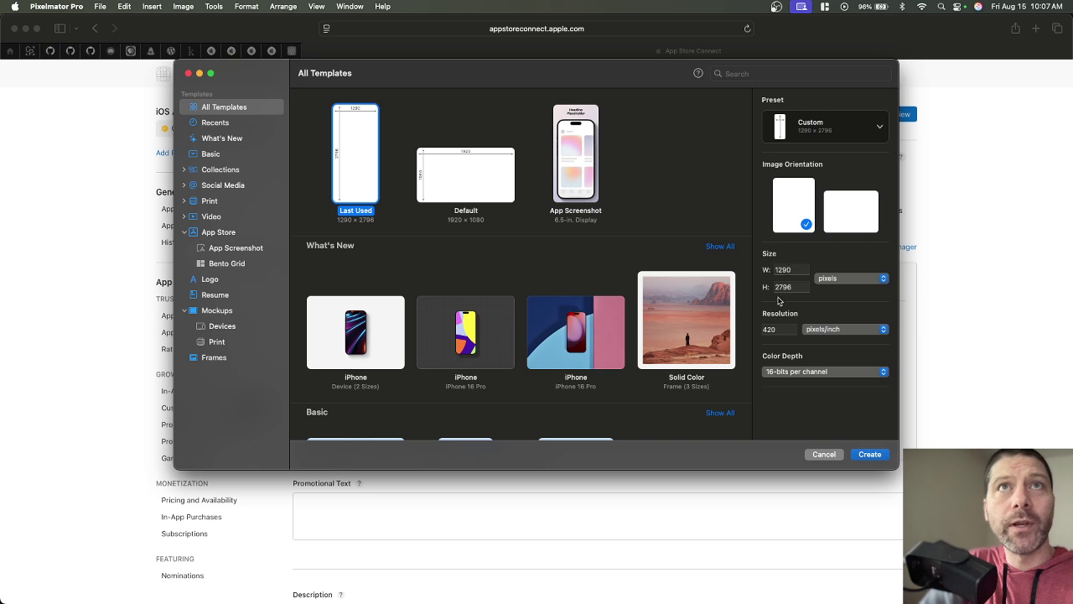
{"action": "double_click", "coordinate": [798, 269]}
{"action": "double_click", "coordinate": [796, 287]}
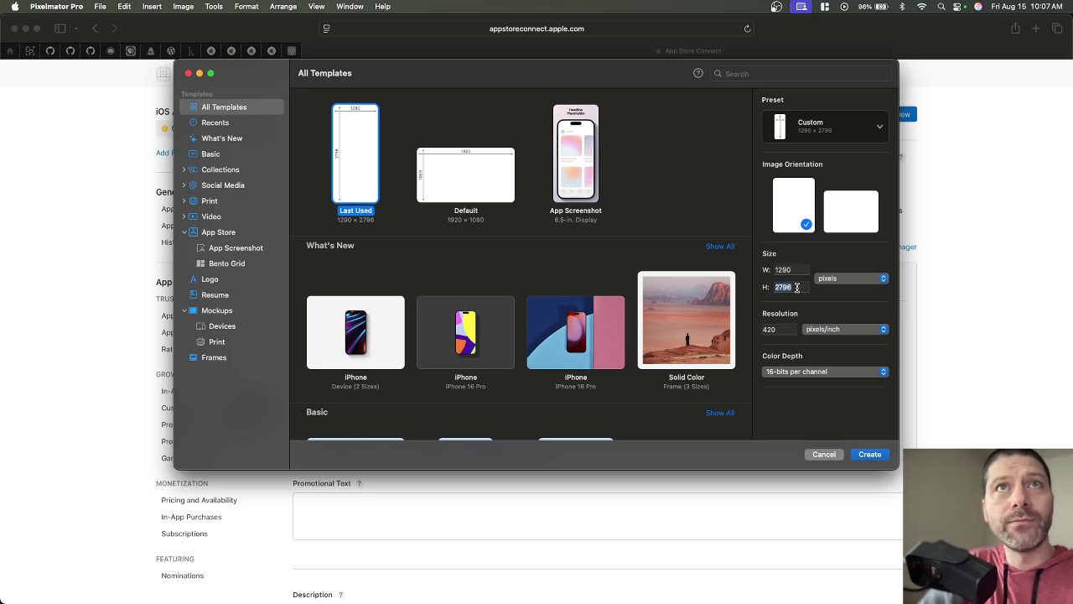
{"action": "left_click", "coordinate": [870, 455]}
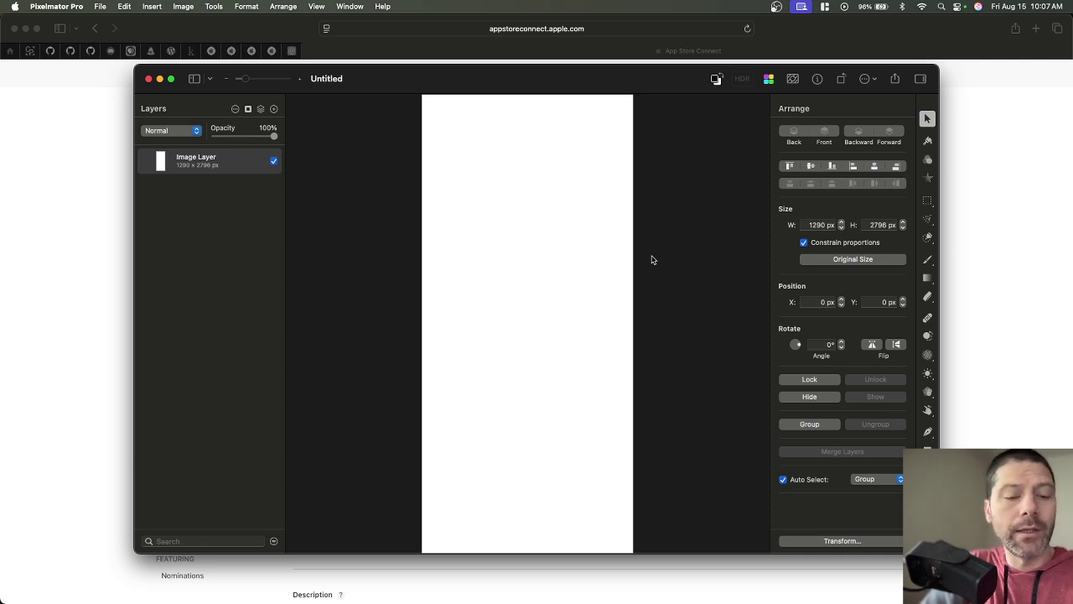
Compare the App Screenshot templates, then create a document from the first single-phone 6.5-inch one.
{"action": "key", "text": "super+n"}
{"action": "left_click", "coordinate": [582, 180]}
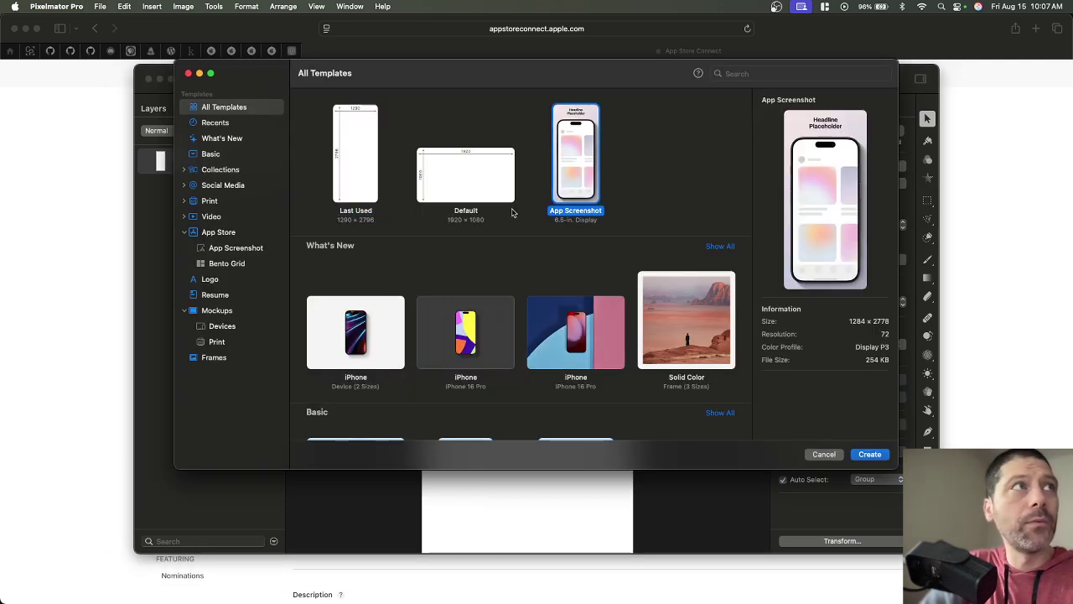
{"action": "left_click", "coordinate": [225, 248]}
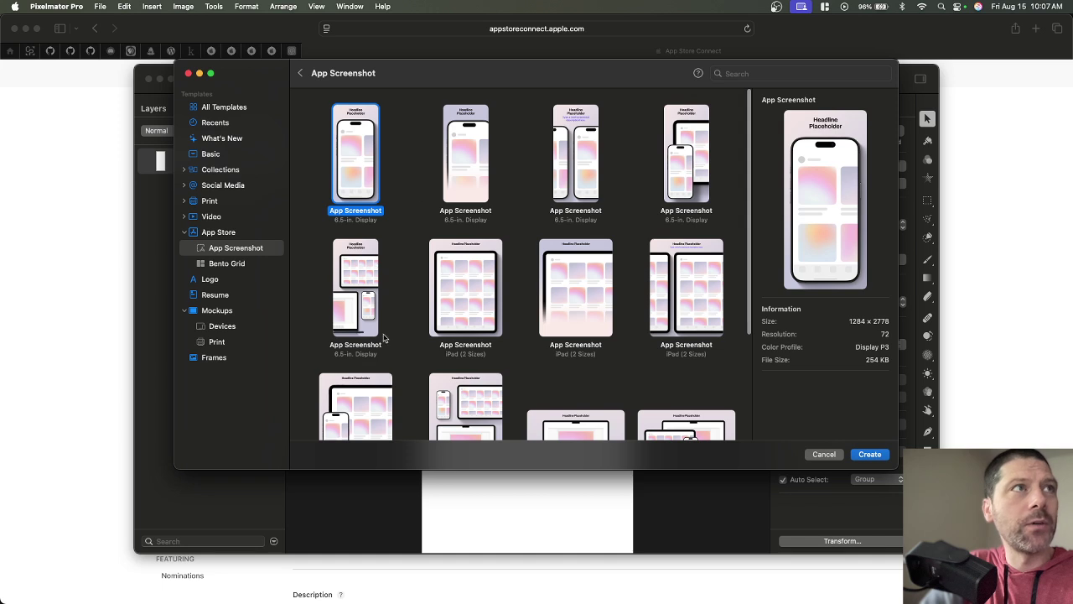
{"action": "left_click", "coordinate": [483, 321]}
{"action": "left_click", "coordinate": [575, 170]}
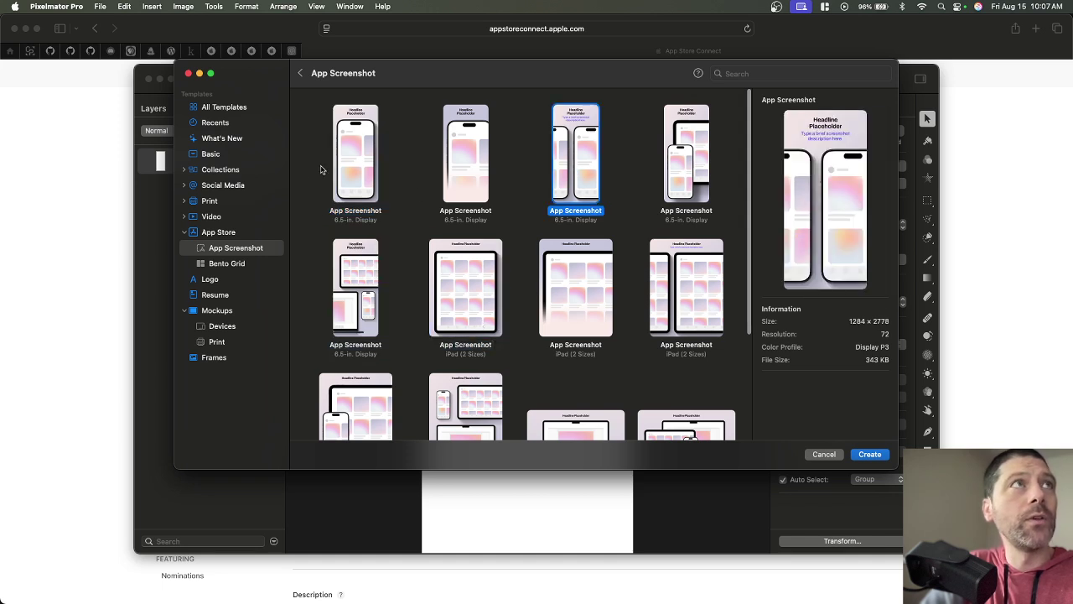
{"action": "left_click", "coordinate": [353, 165]}
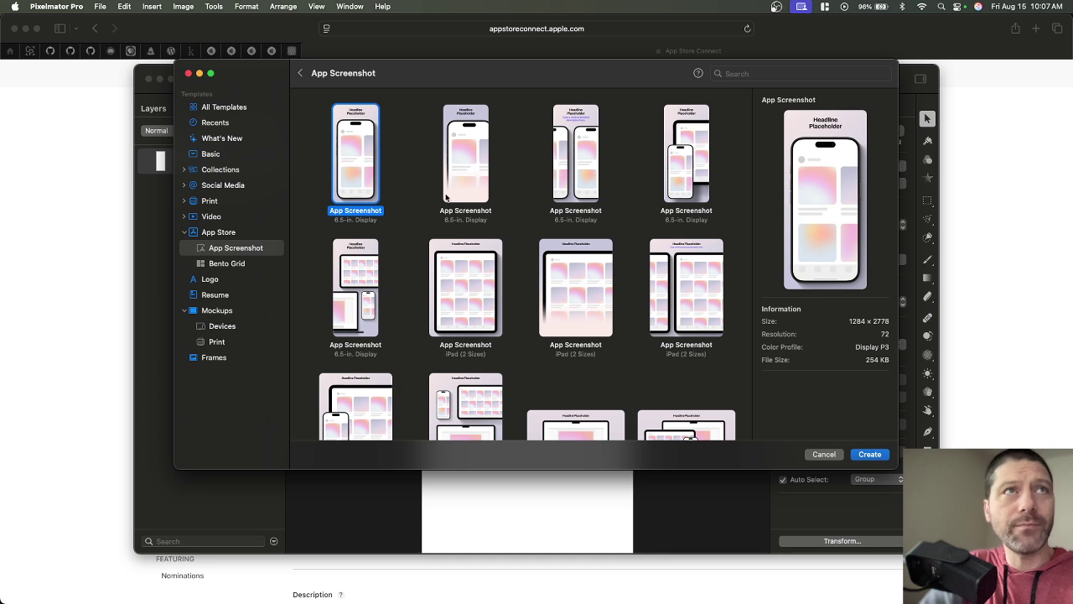
{"action": "left_click", "coordinate": [877, 458]}
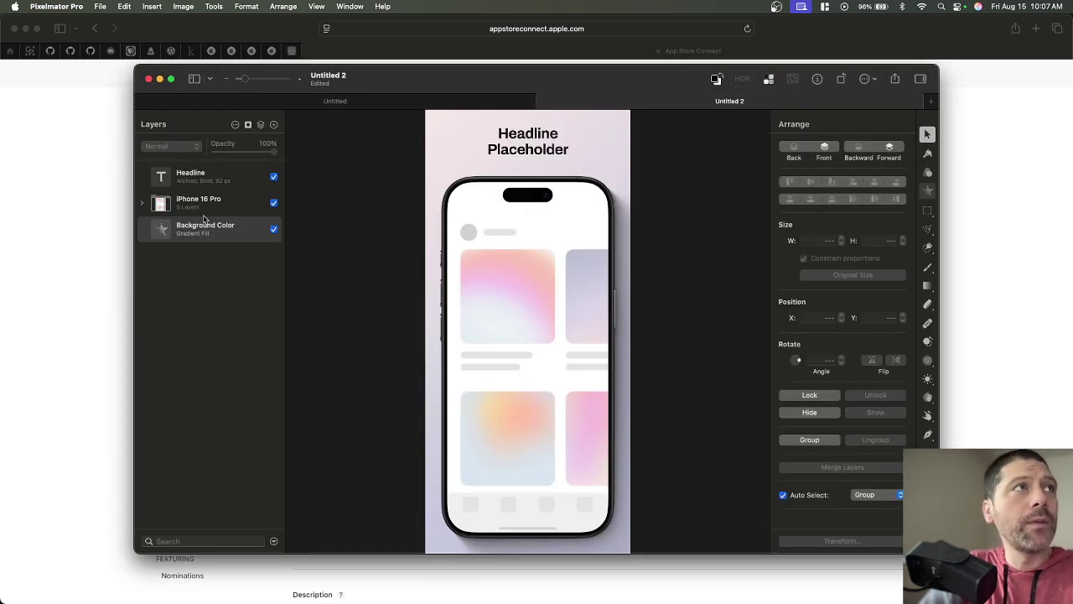
Select the Headline, iPhone 16 Pro and Background Color layers and copy them.
{"action": "left_click", "coordinate": [273, 230]}
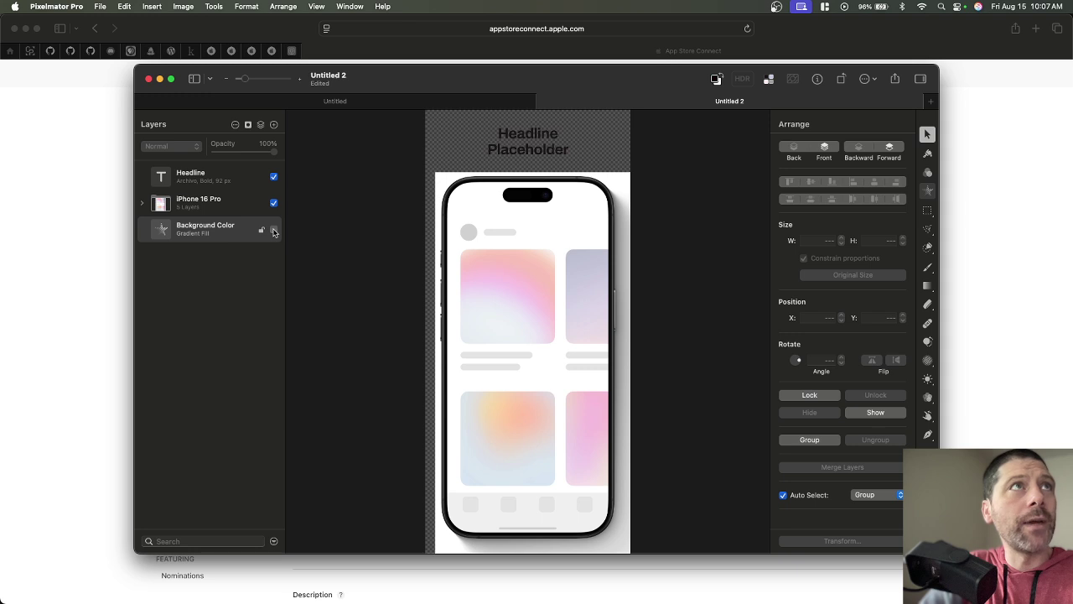
{"action": "left_click", "coordinate": [273, 230]}
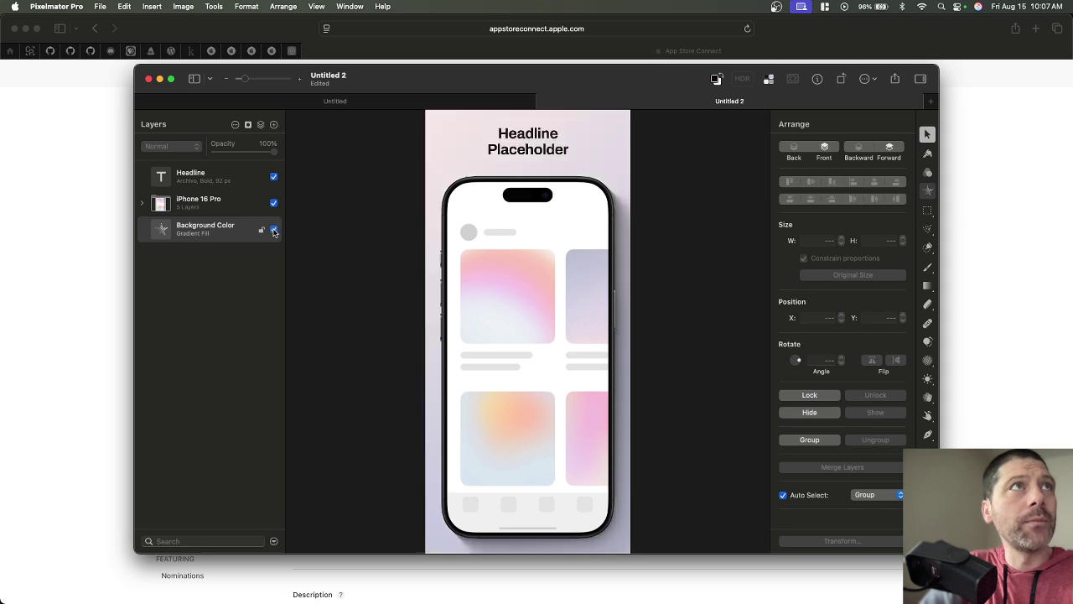
{"action": "left_click", "coordinate": [222, 207]}
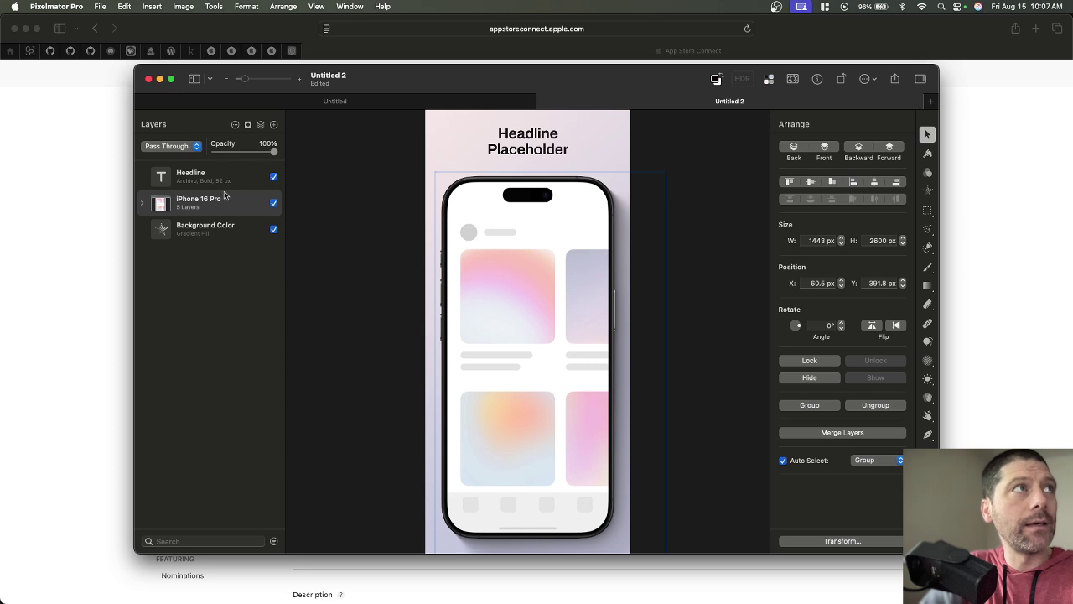
{"action": "left_click", "coordinate": [231, 232]}
{"action": "left_click", "coordinate": [225, 176]}
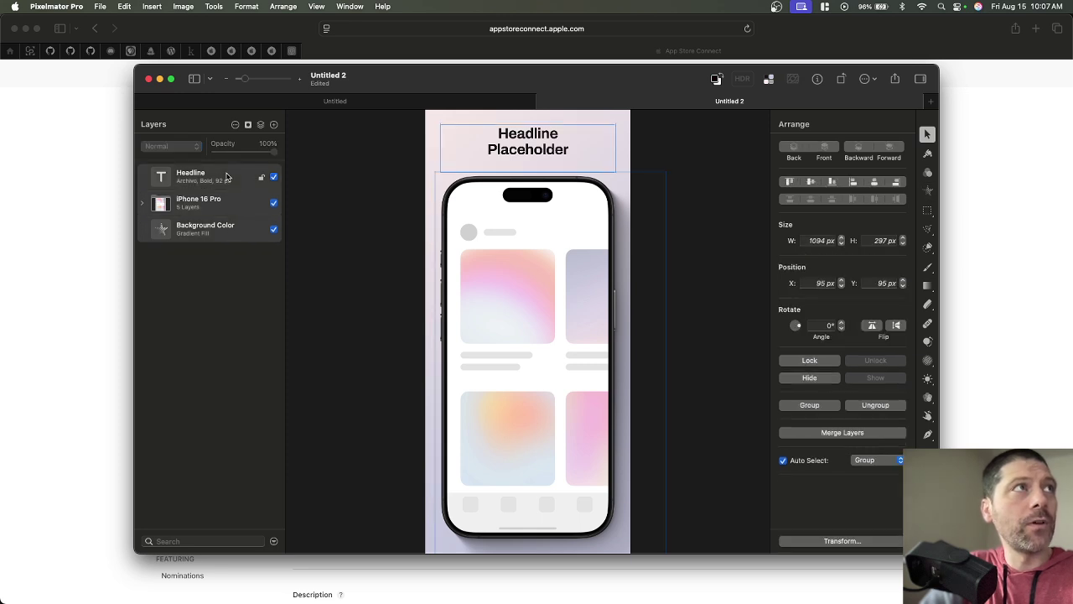
{"action": "right_click", "coordinate": [225, 176]}
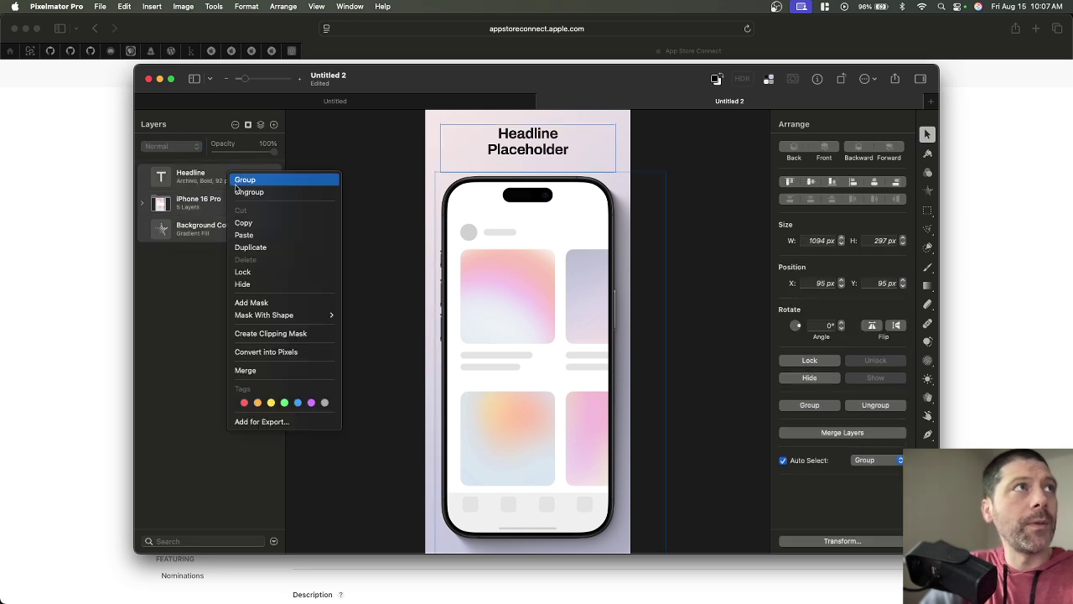
{"action": "left_click", "coordinate": [258, 222]}
Paste the copied layers into the Untitled document and align them with its canvas.
{"action": "left_click", "coordinate": [356, 101]}
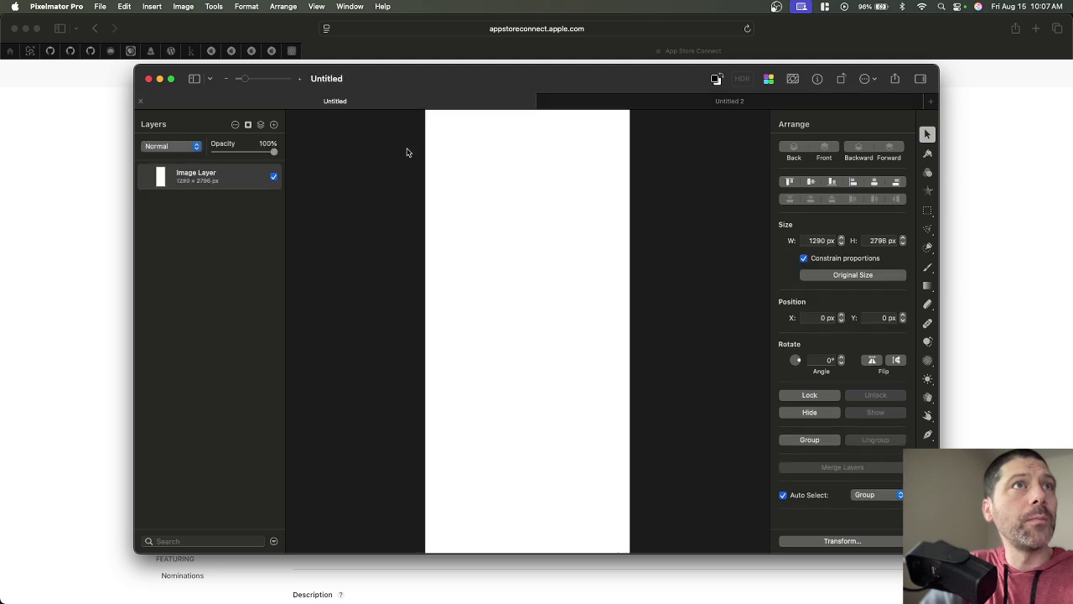
{"action": "key", "text": "super+v"}
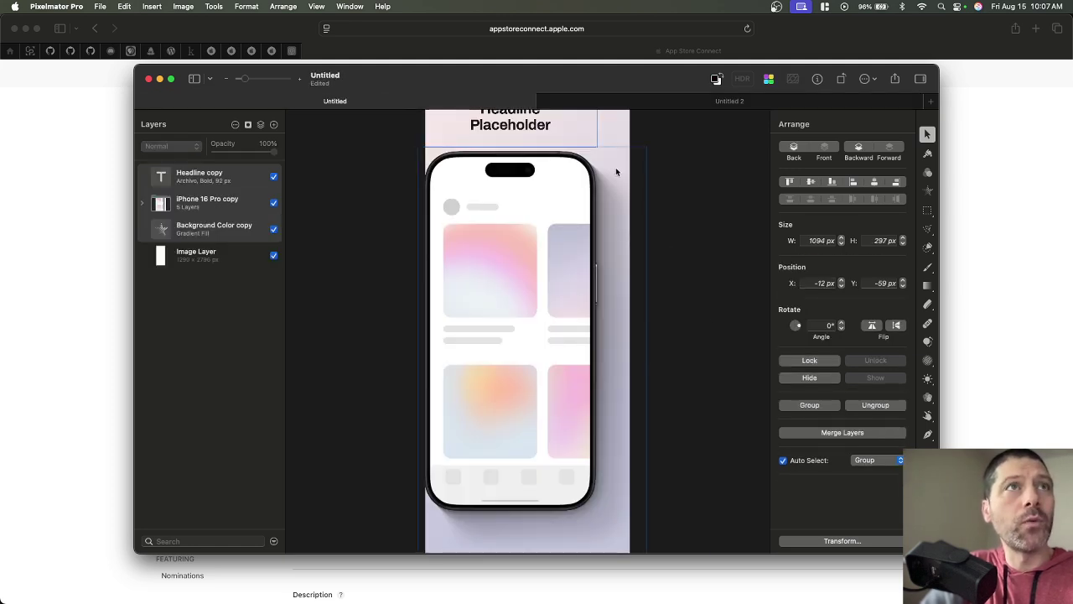
{"action": "left_click_drag", "start_coordinate": [537, 336], "coordinate": [555, 359]}
{"action": "left_click", "coordinate": [223, 264]}
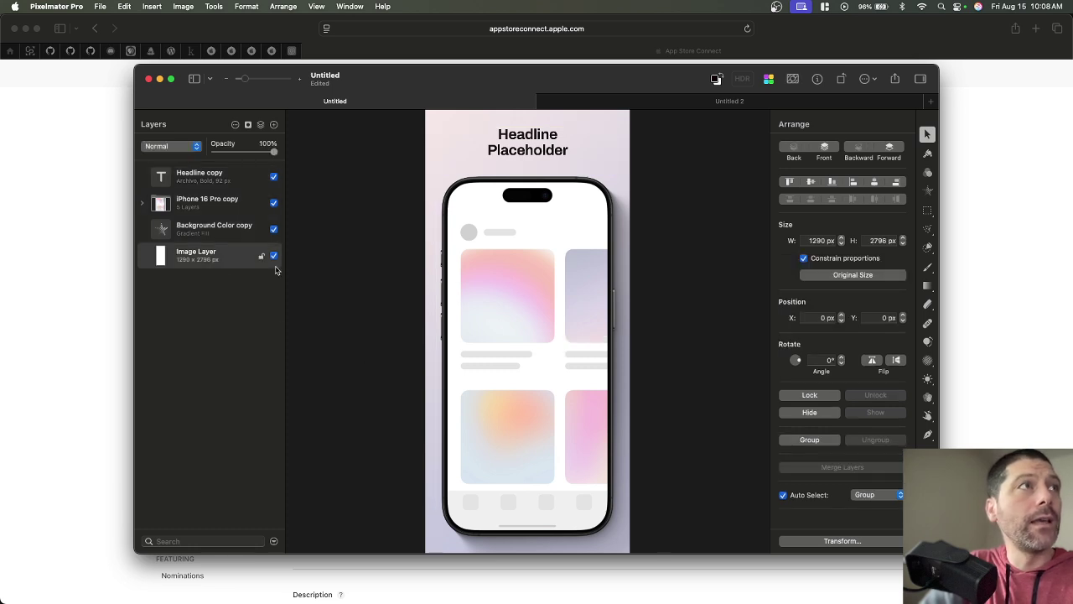
Hide the Background Color copy and the phone's Shadows layer, keeping the white Image Layer visible.
{"action": "left_click", "coordinate": [273, 256]}
{"action": "left_click", "coordinate": [273, 229]}
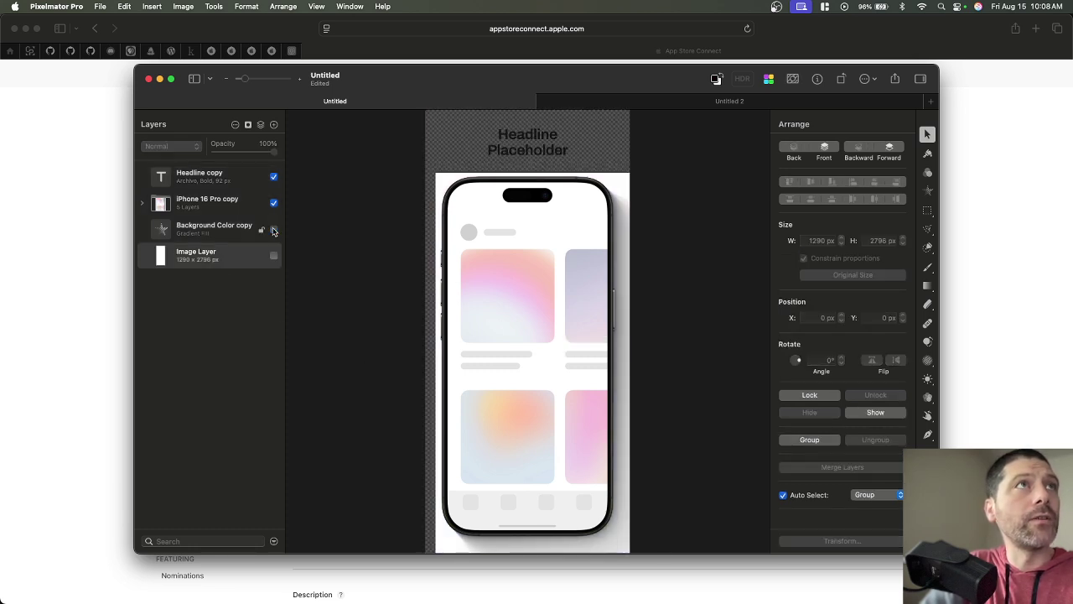
{"action": "left_click", "coordinate": [274, 256]}
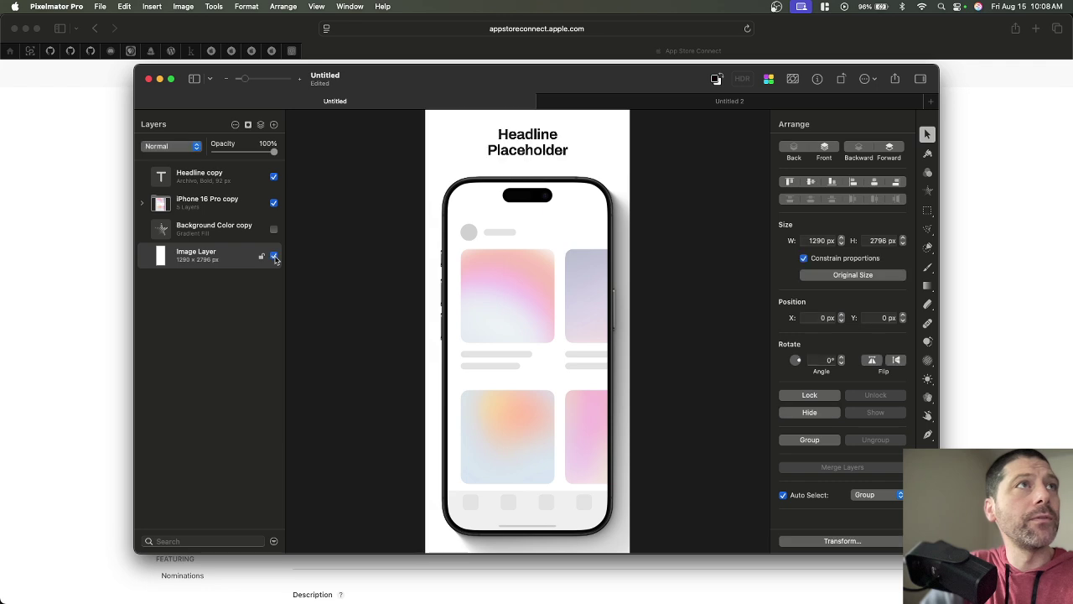
{"action": "left_click", "coordinate": [274, 257]}
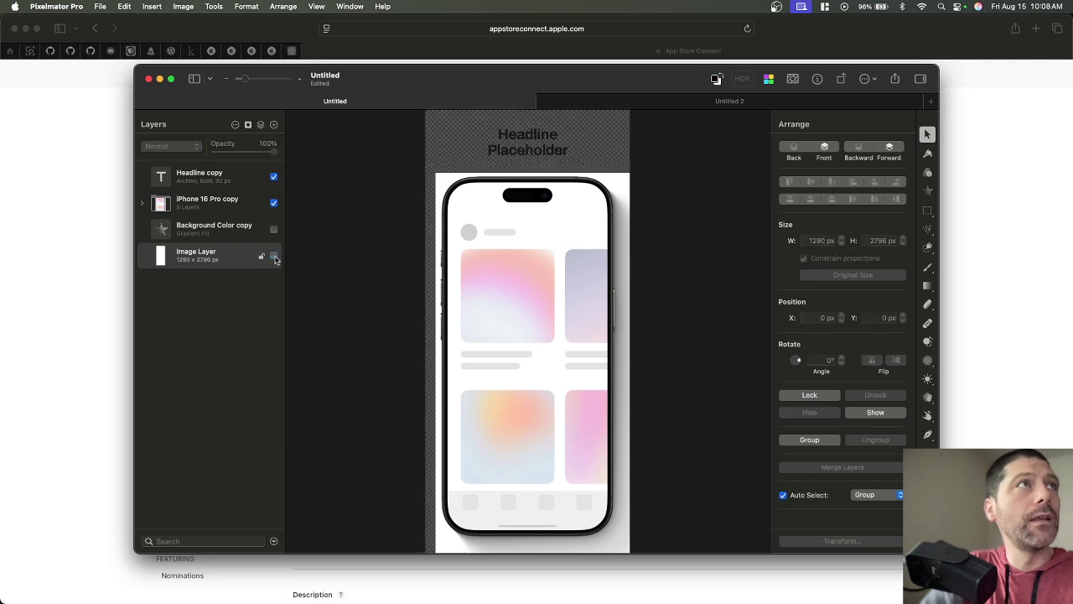
{"action": "left_click", "coordinate": [142, 203]}
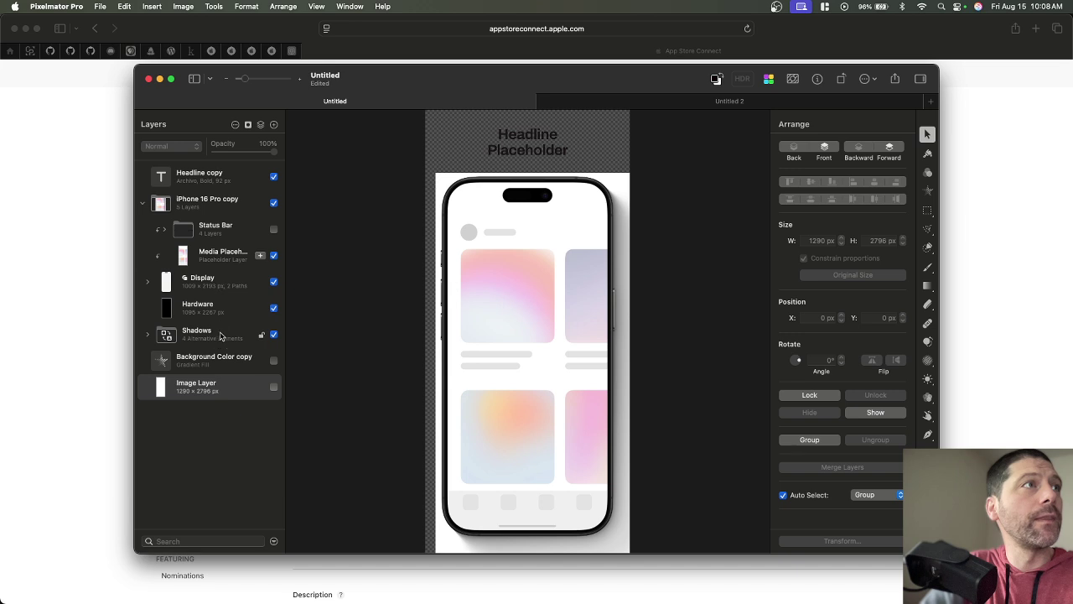
{"action": "left_click", "coordinate": [274, 334]}
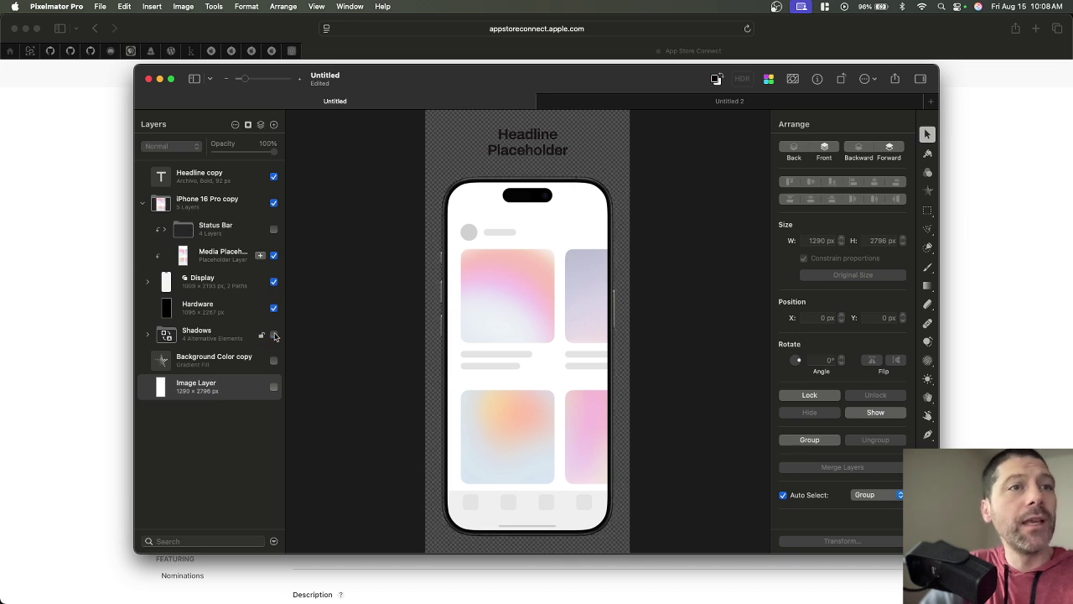
{"action": "left_click", "coordinate": [274, 387]}
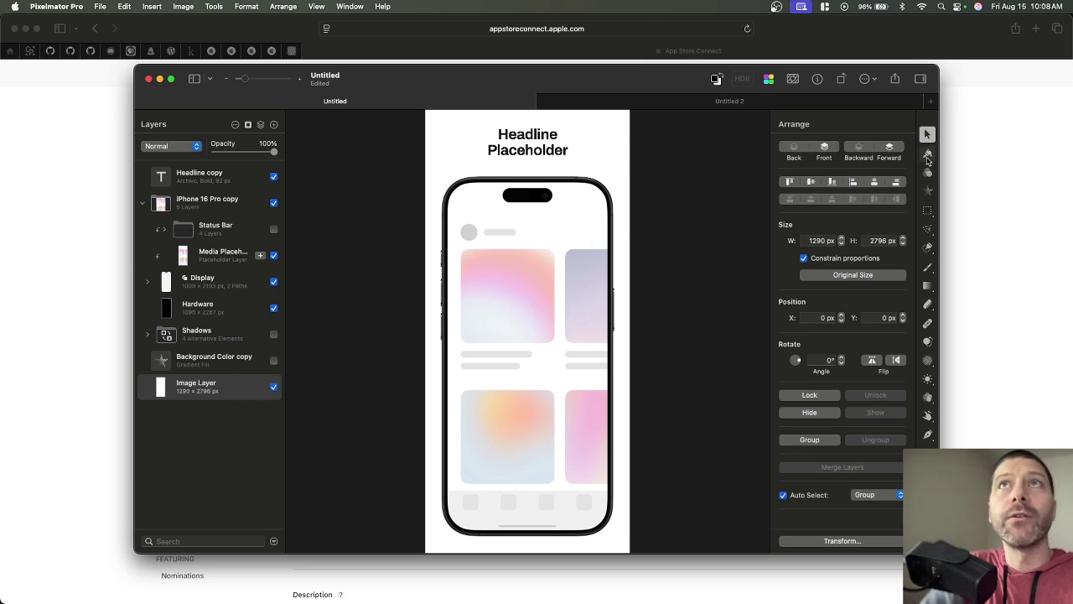
Fill the Image Layer with the red Vibrant Gradient and compare it with the pastel background.
{"action": "left_click", "coordinate": [927, 153]}
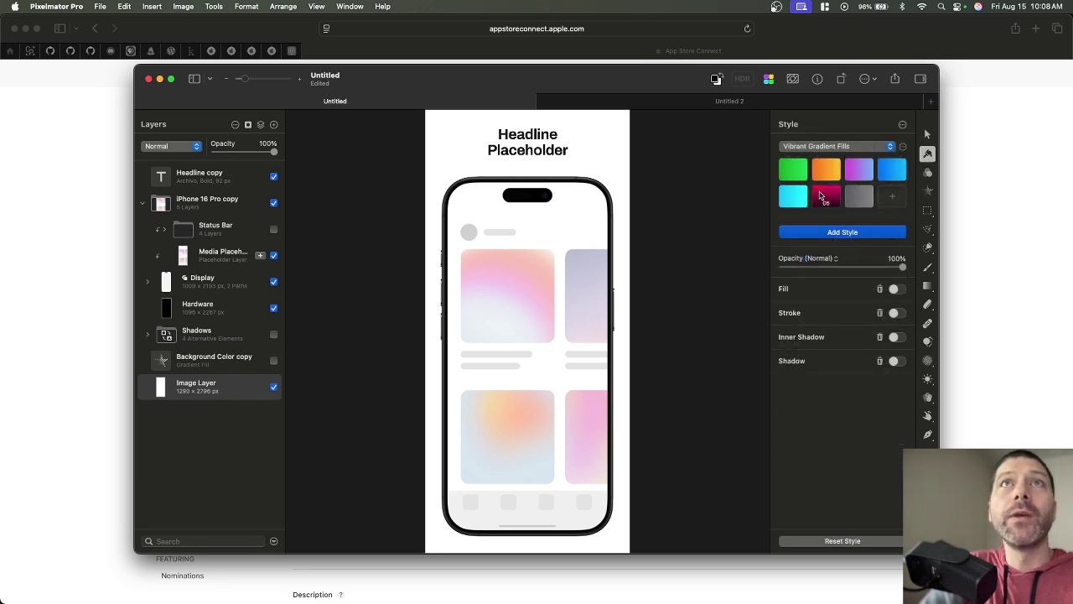
{"action": "left_click", "coordinate": [826, 195]}
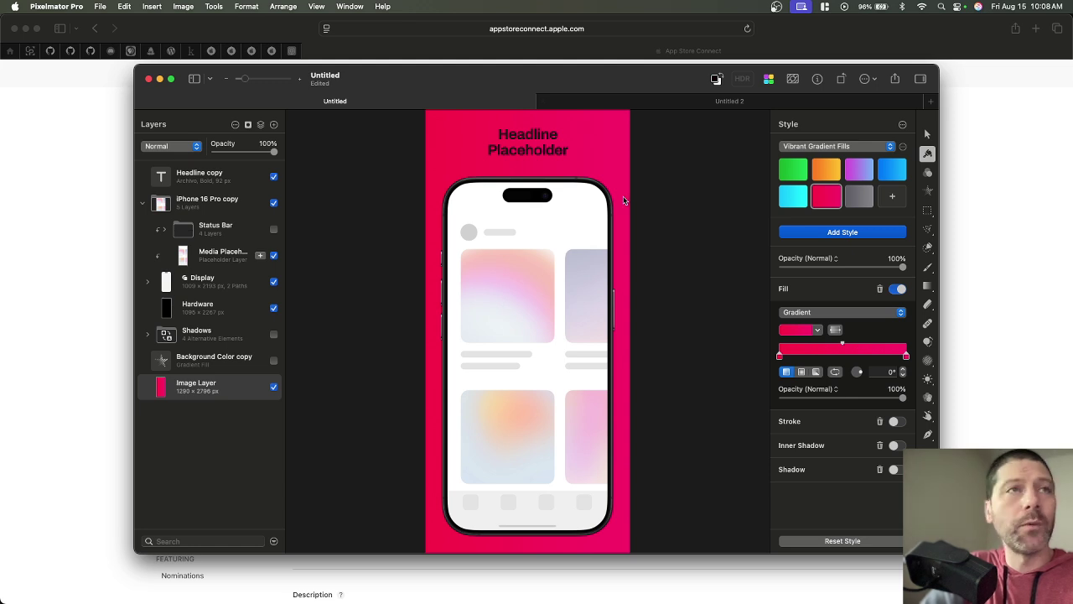
{"action": "left_click", "coordinate": [273, 387]}
{"action": "left_click", "coordinate": [274, 360]}
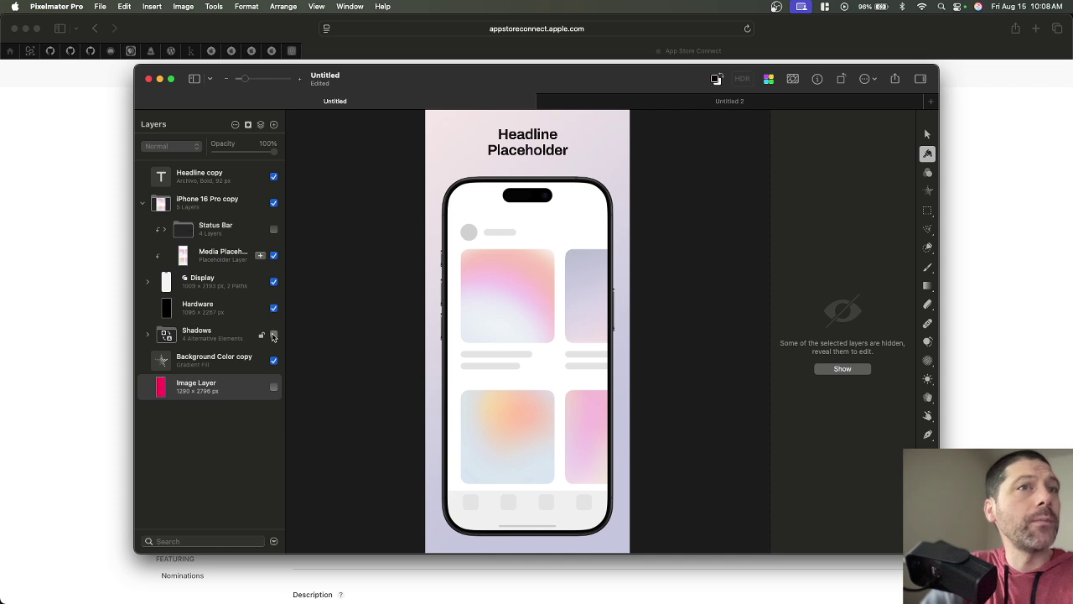
{"action": "left_click", "coordinate": [274, 333]}
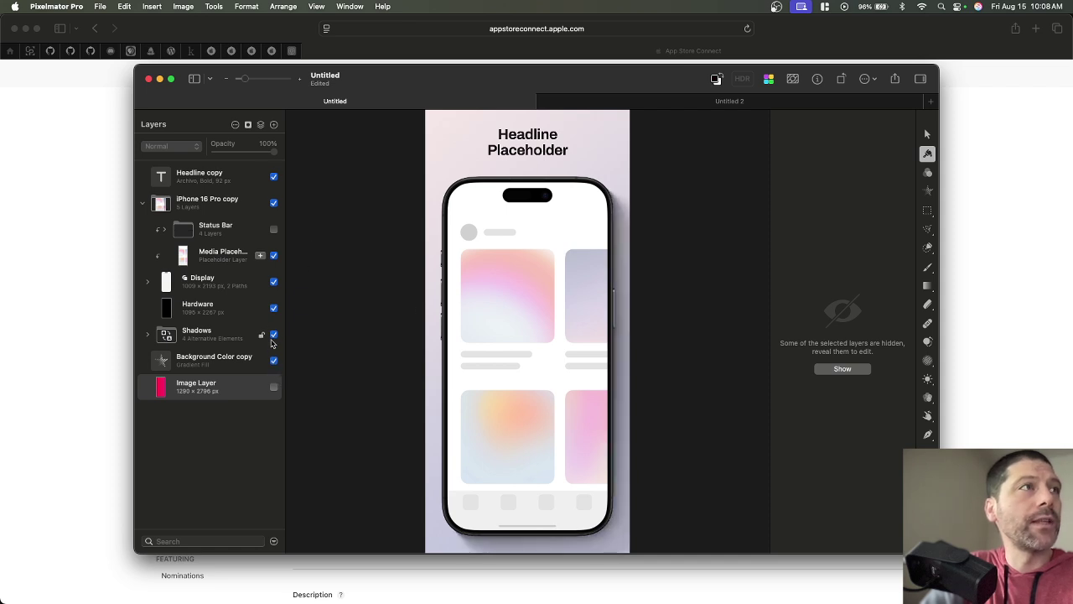
{"action": "left_click", "coordinate": [273, 361]}
{"action": "left_click", "coordinate": [274, 387]}
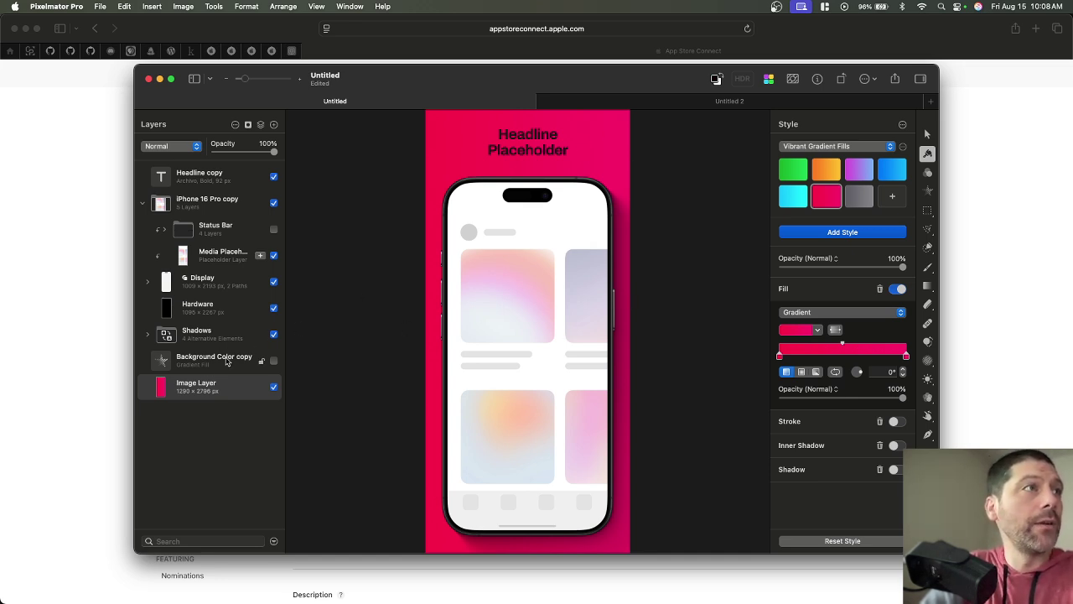
Restore the pastel gradient background with the phone shadow, hiding the red Image Layer.
{"action": "left_click", "coordinate": [148, 335]}
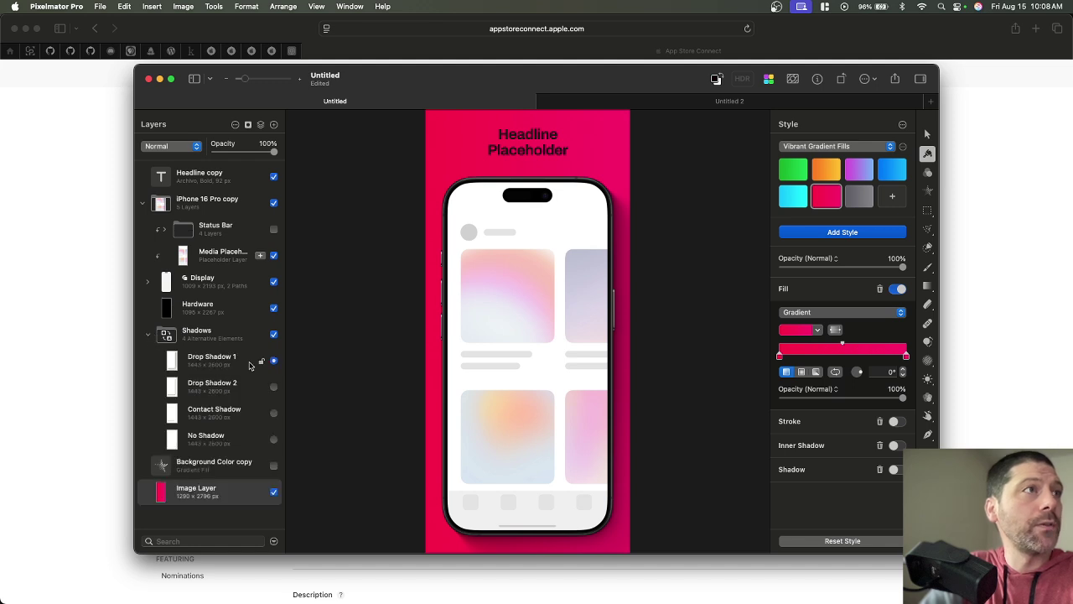
{"action": "left_click", "coordinate": [147, 334]}
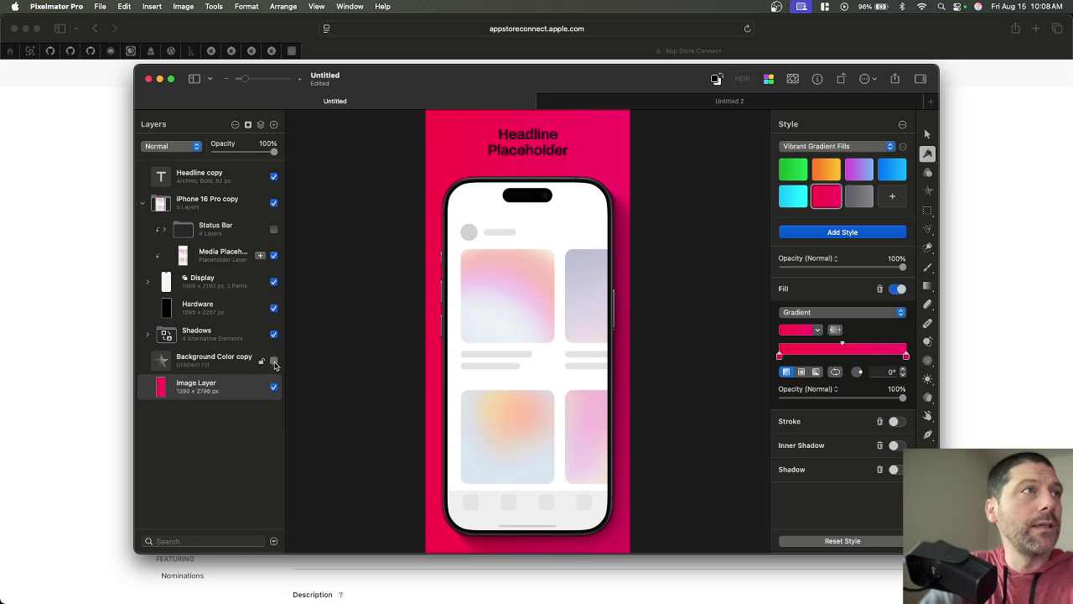
{"action": "left_click", "coordinate": [274, 361]}
{"action": "left_click", "coordinate": [274, 388]}
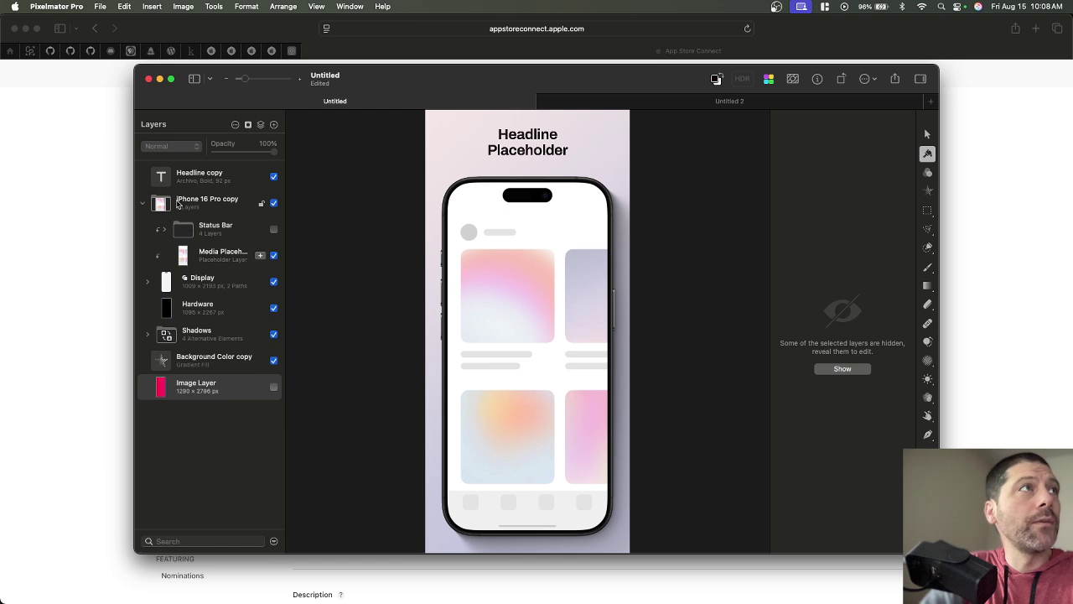
{"action": "left_click", "coordinate": [205, 203]}
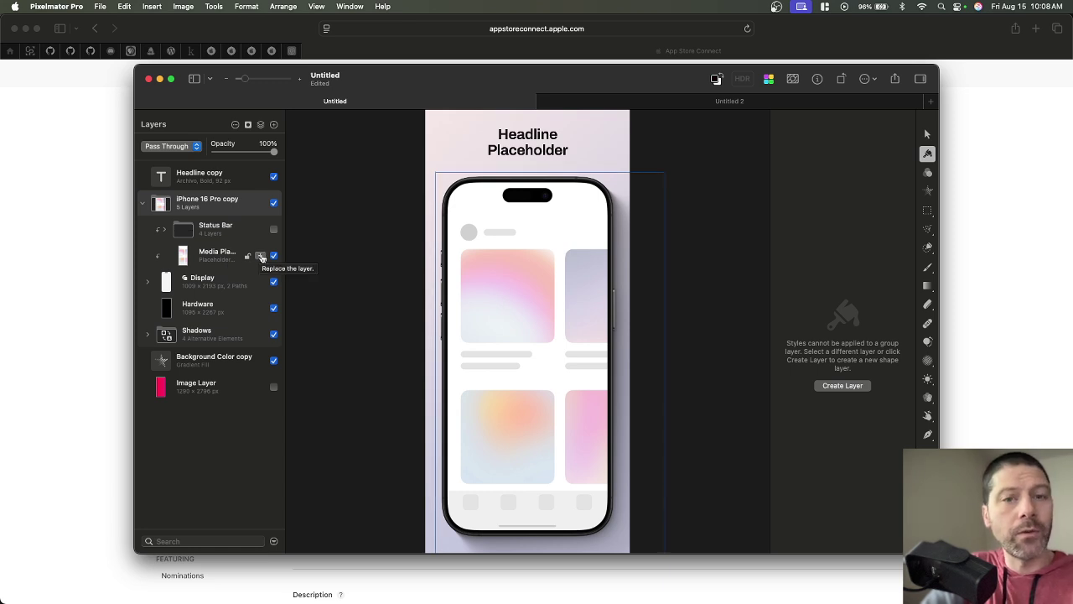
Capture a screenshot of the budget app running in Simulator with Cmd+S.
{"action": "key", "text": "super+Tab"}
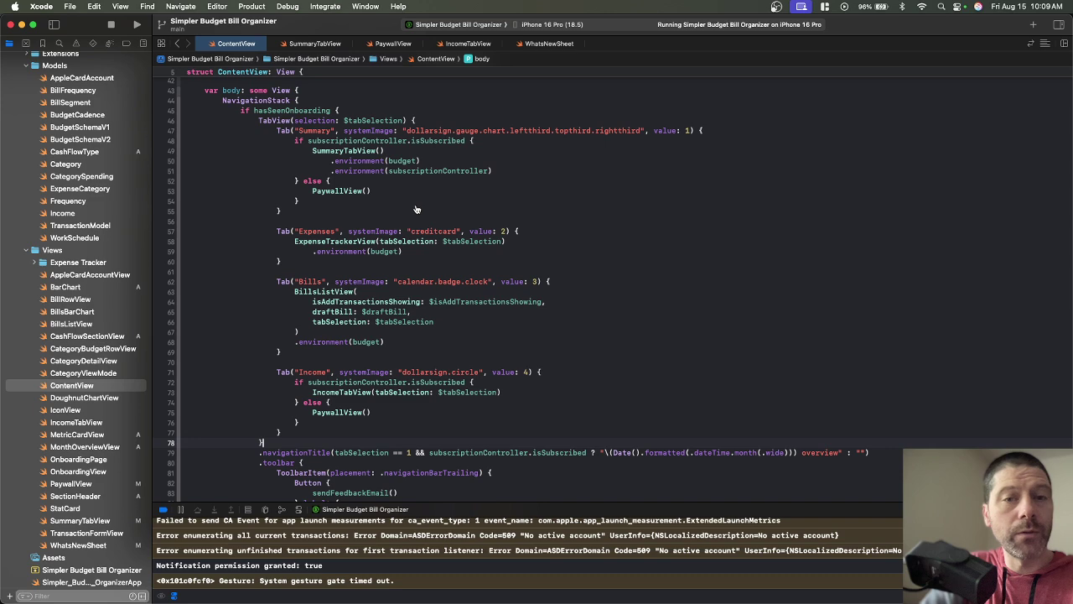
{"action": "key", "text": "super+Tab"}
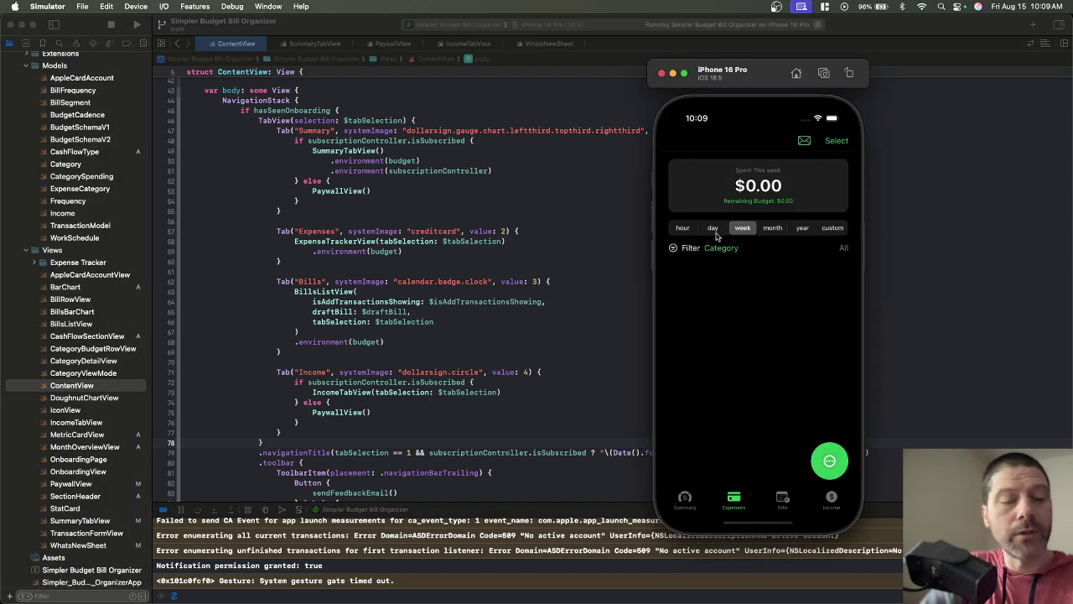
{"action": "key", "text": "super+s"}
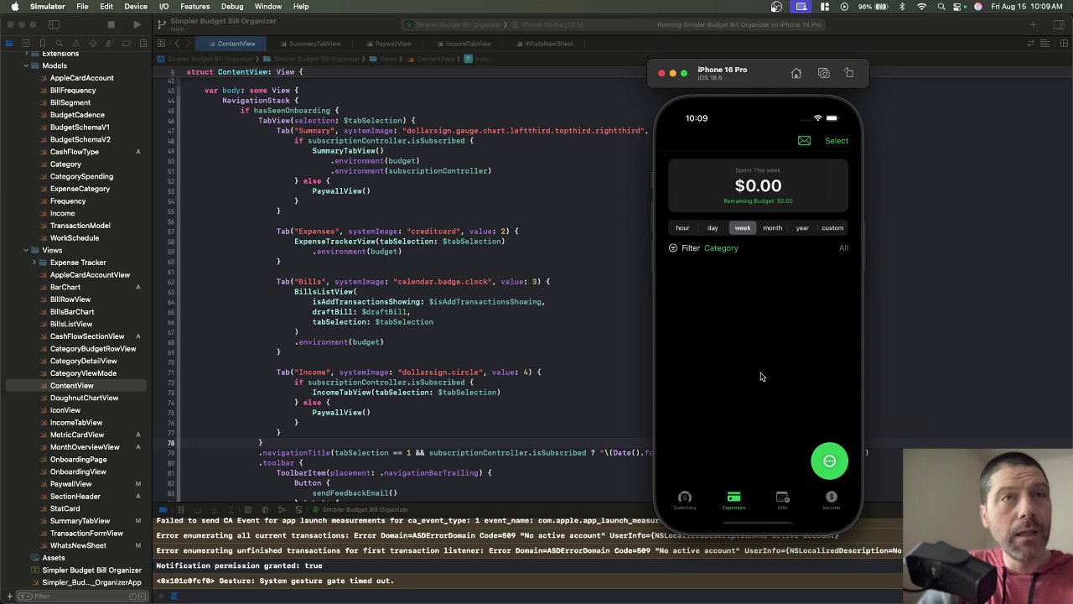
Stop the budget app's run in Xcode and return to Pixelmator Pro.
{"action": "left_click", "coordinate": [606, 294]}
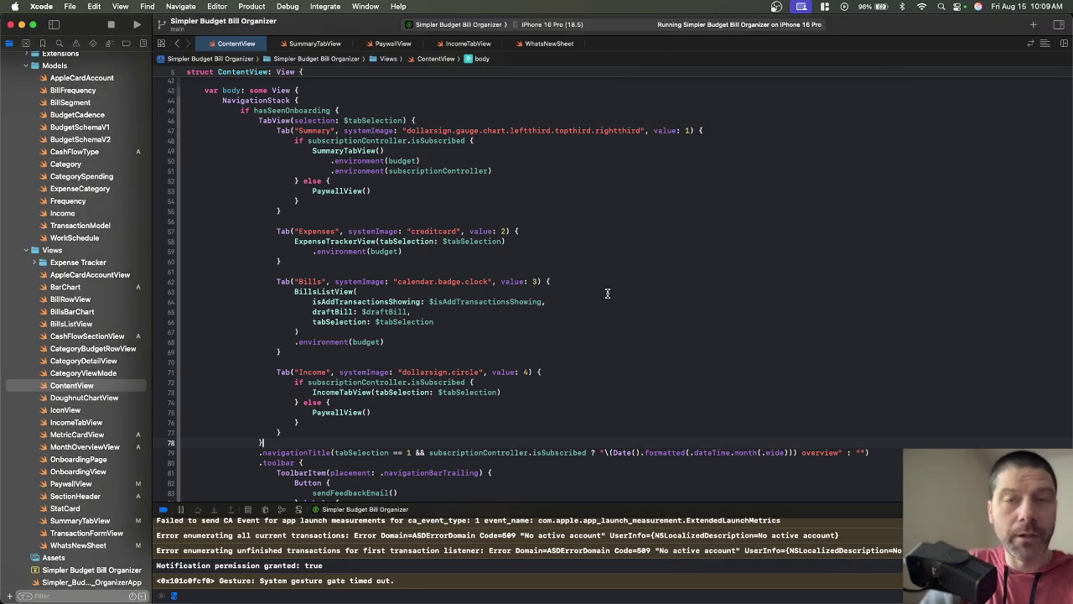
{"action": "key", "text": "super+period"}
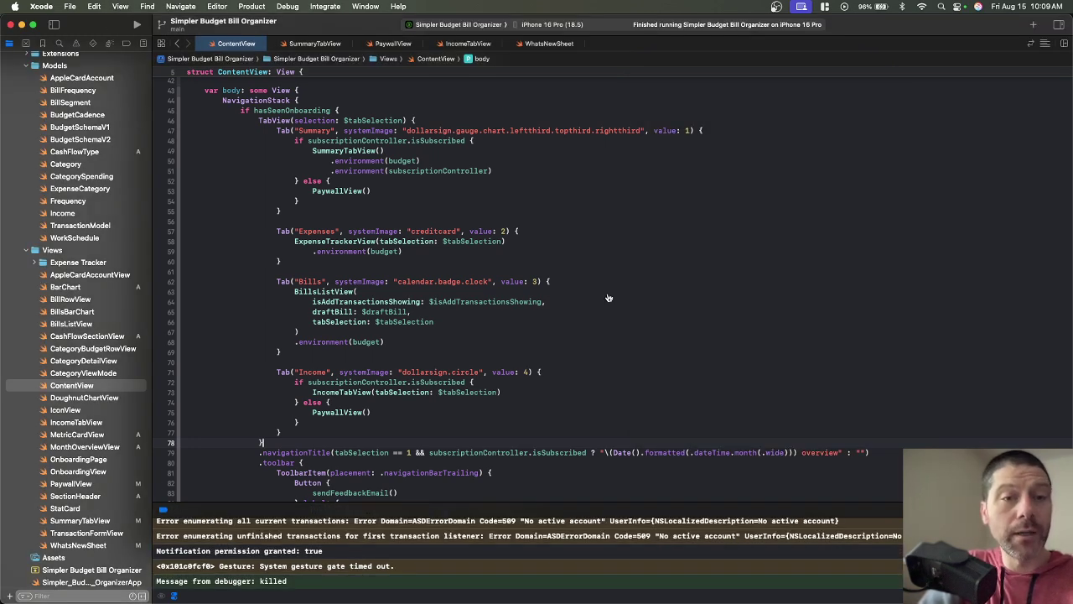
{"action": "key", "text": "super+Tab"}
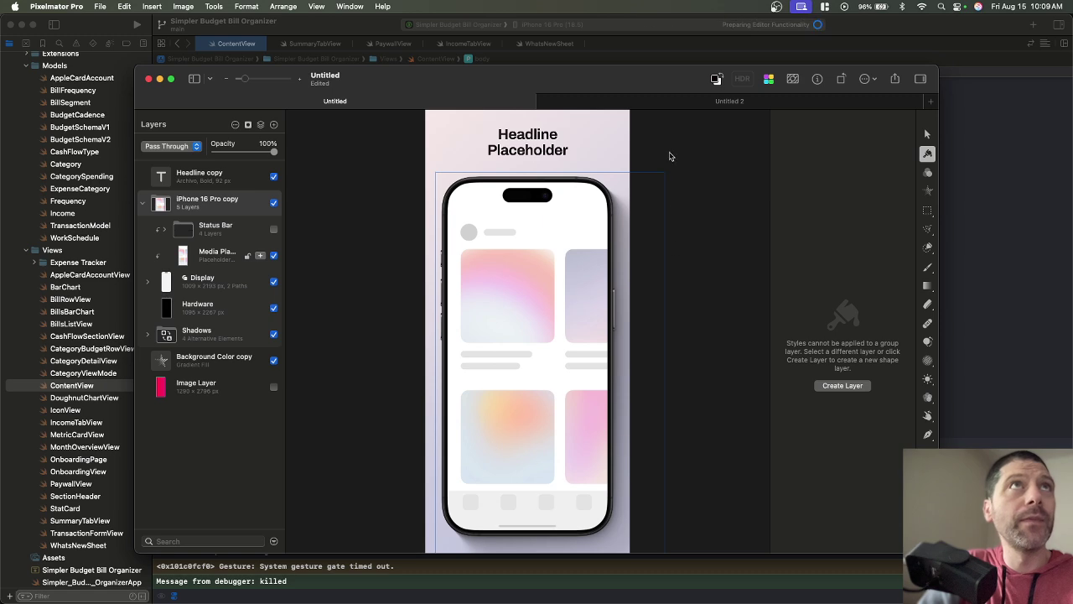
Maximize the window and replace the phone's Media Placeholder with the budget app screenshot from the clipboard.
{"action": "left_click_drag", "start_coordinate": [642, 76], "coordinate": [657, 47]}
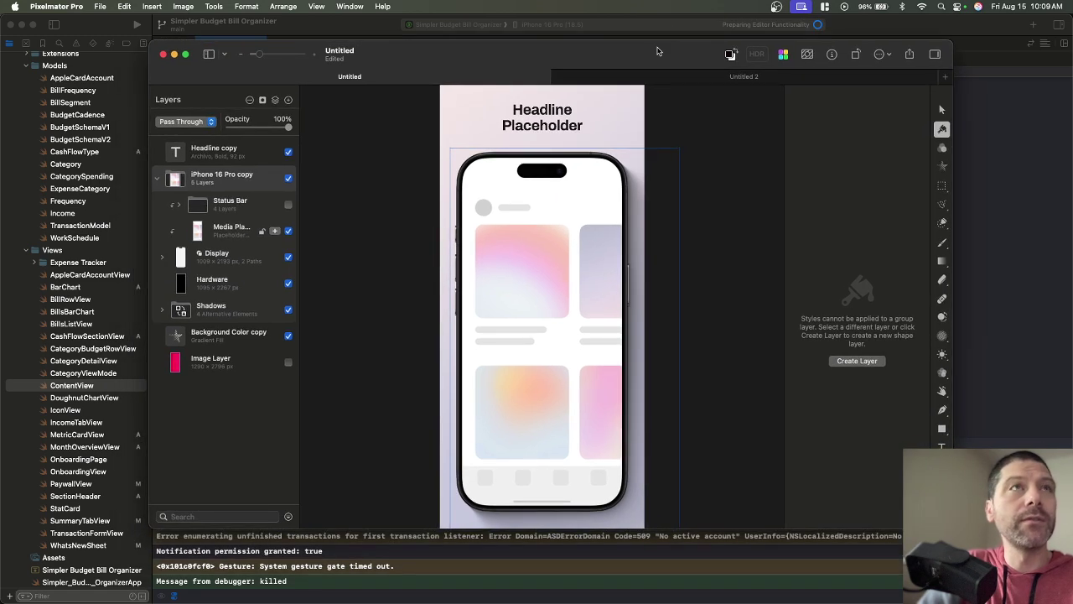
{"action": "double_click", "coordinate": [657, 52]}
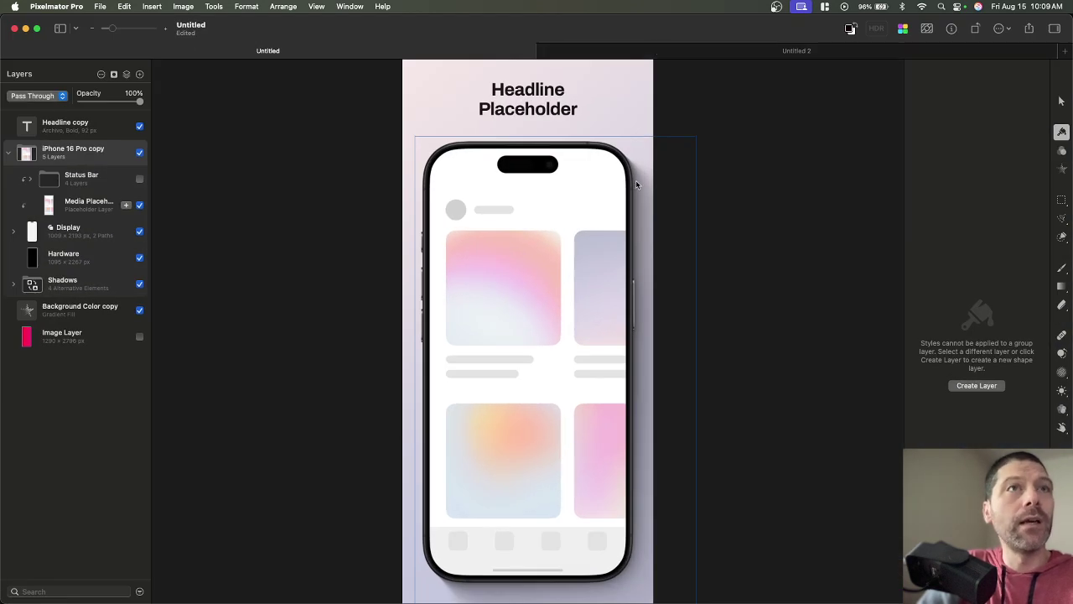
{"action": "left_click", "coordinate": [126, 205]}
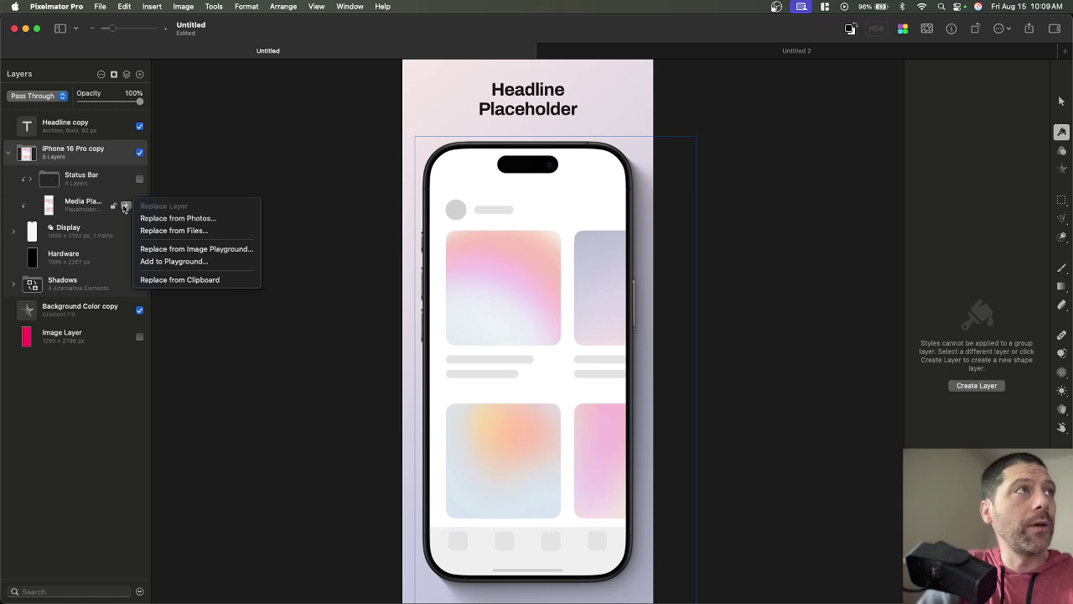
{"action": "left_click", "coordinate": [230, 285]}
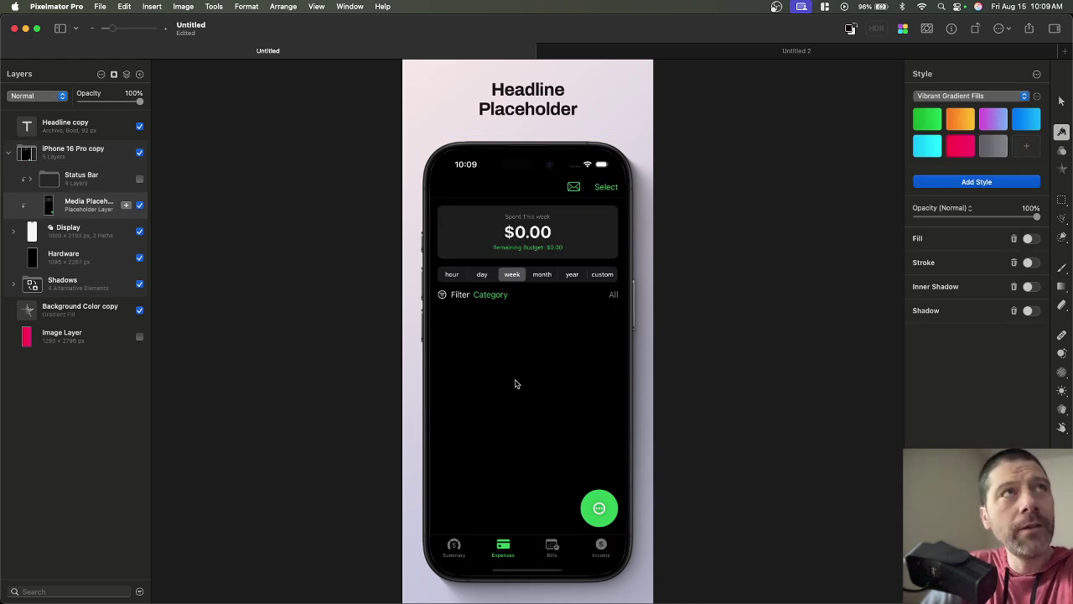
{"action": "left_click", "coordinate": [555, 103]}
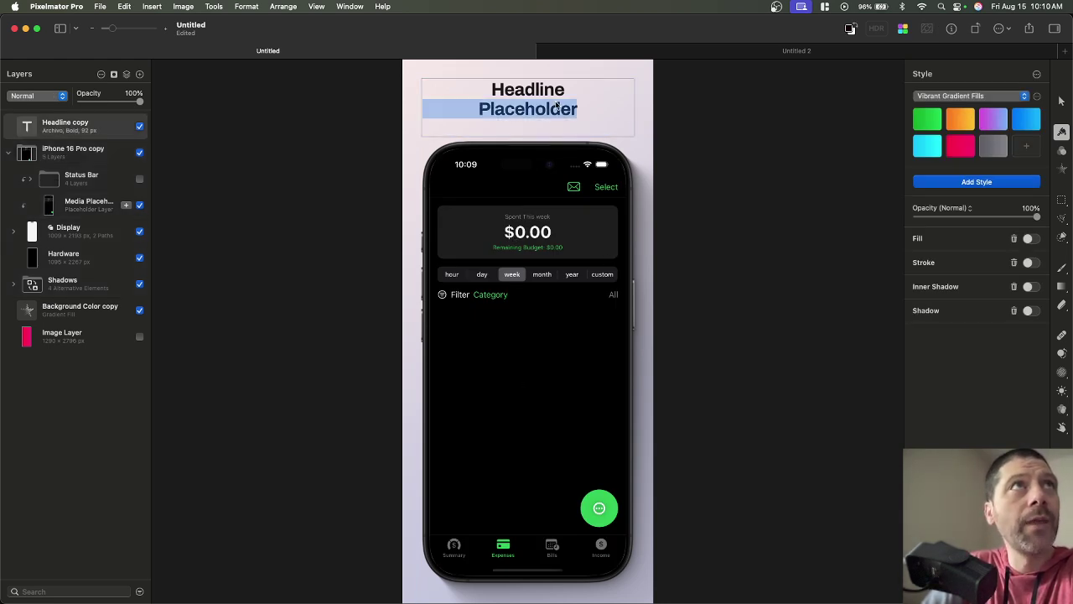
{"action": "double_click", "coordinate": [556, 103]}
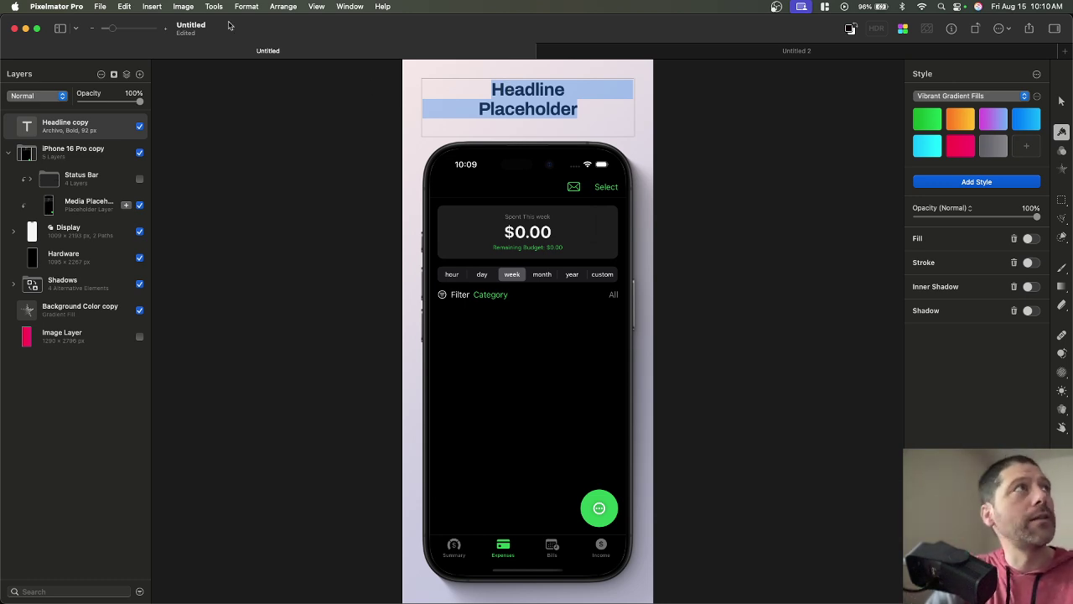
{"action": "left_click", "coordinate": [124, 7]}
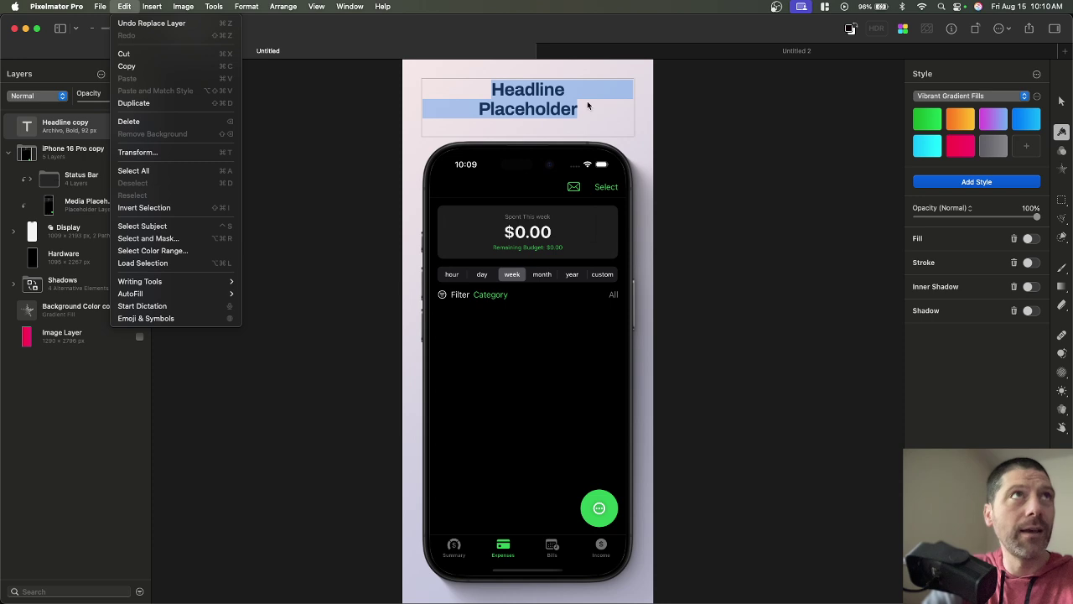
{"action": "left_click", "coordinate": [538, 113]}
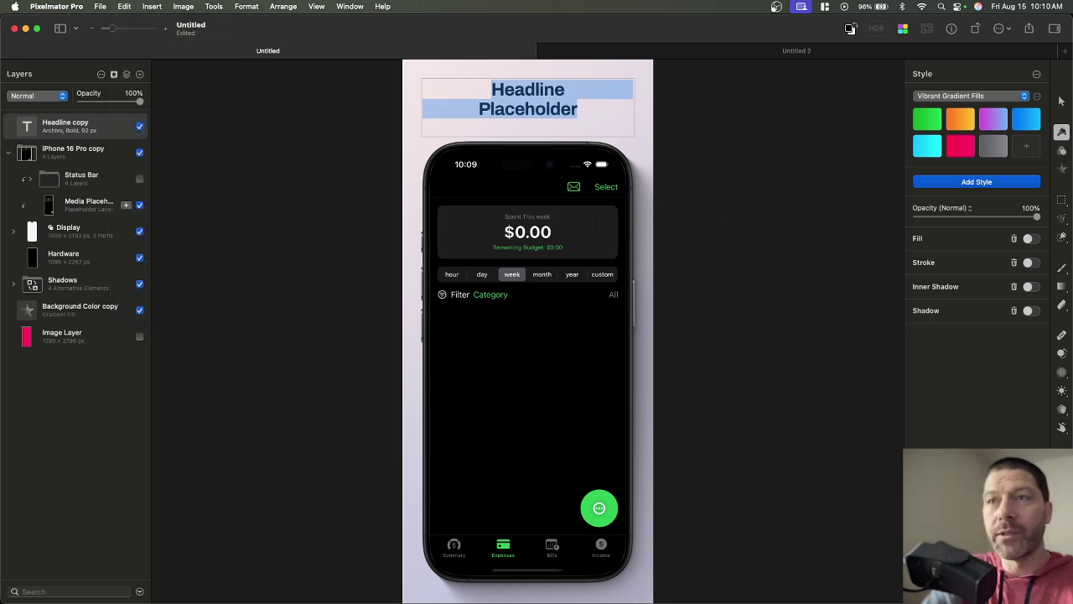
{"action": "key", "text": "Escape"}
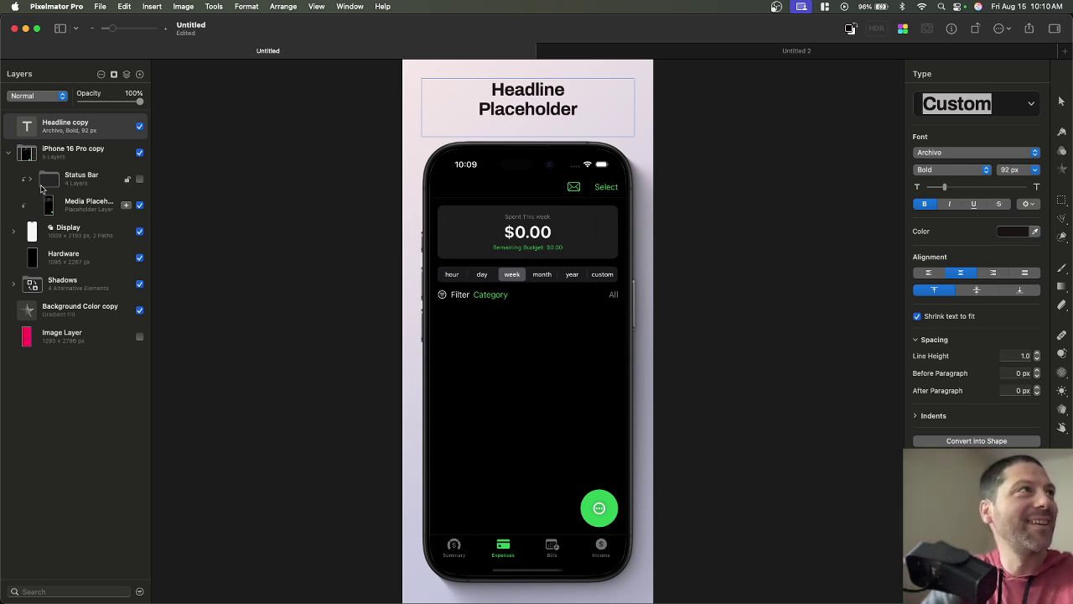
Expand the Status Bar group and show its status bar, white icons and Background layers.
{"action": "left_click", "coordinate": [31, 180]}
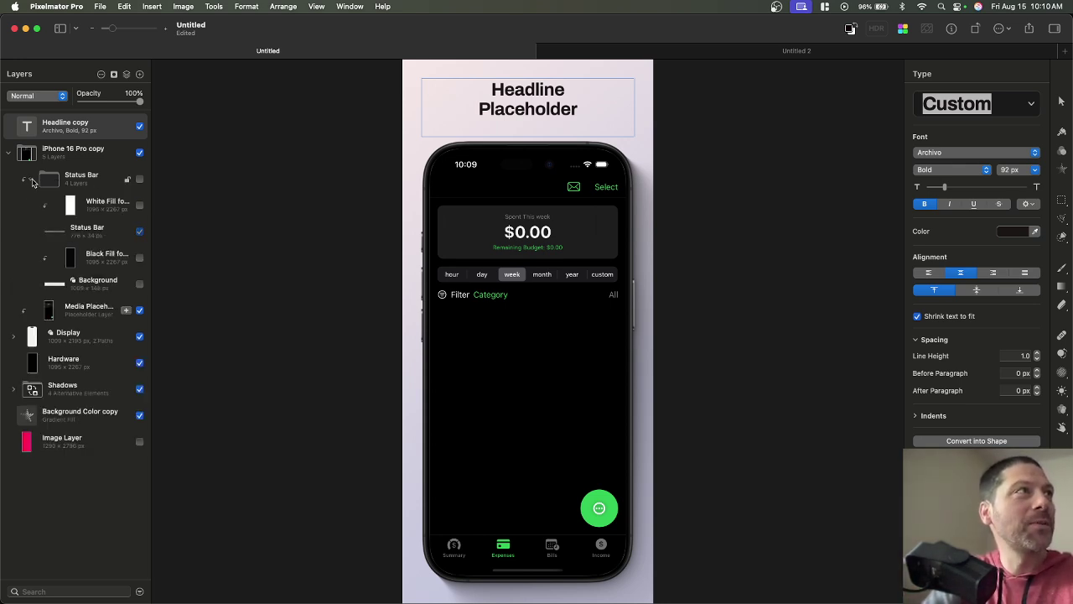
{"action": "left_click", "coordinate": [139, 180]}
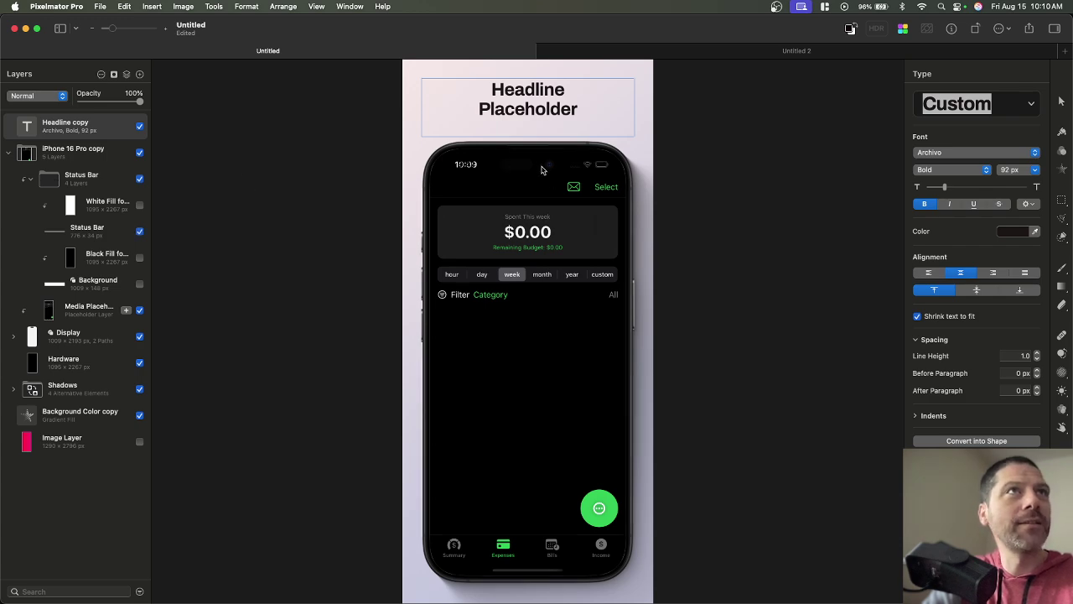
{"action": "scroll", "coordinate": [543, 171], "scroll_direction": "up", "scroll_amount": 5}
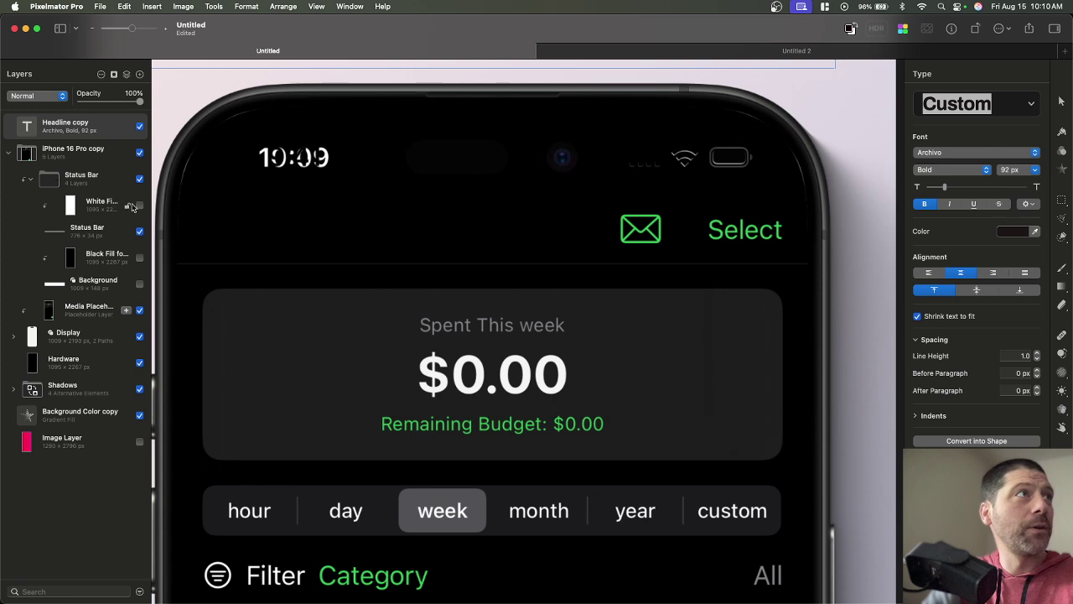
{"action": "left_click", "coordinate": [139, 206]}
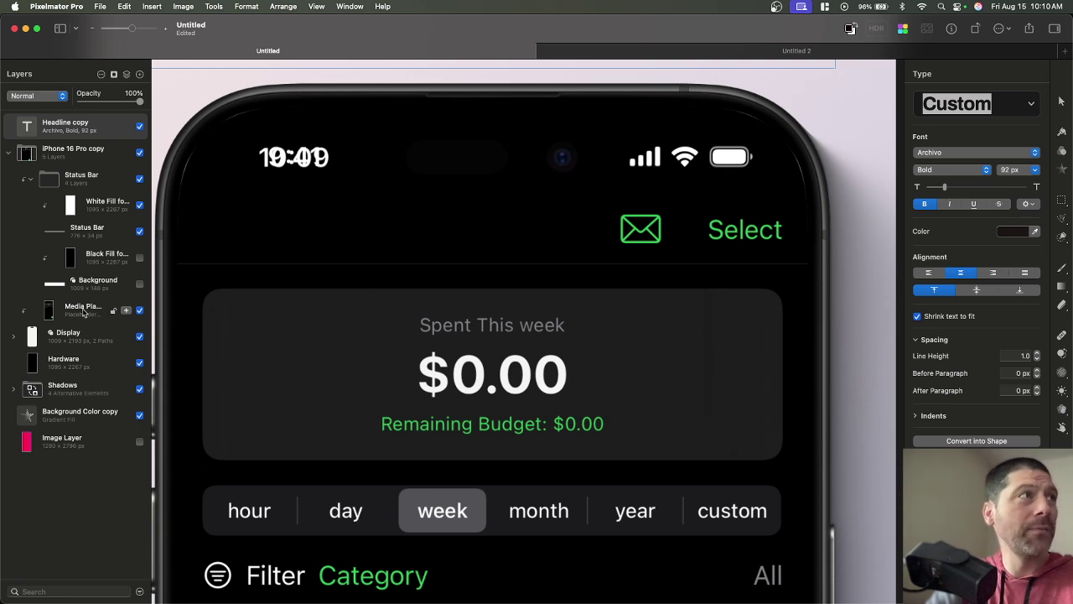
{"action": "left_click", "coordinate": [139, 285]}
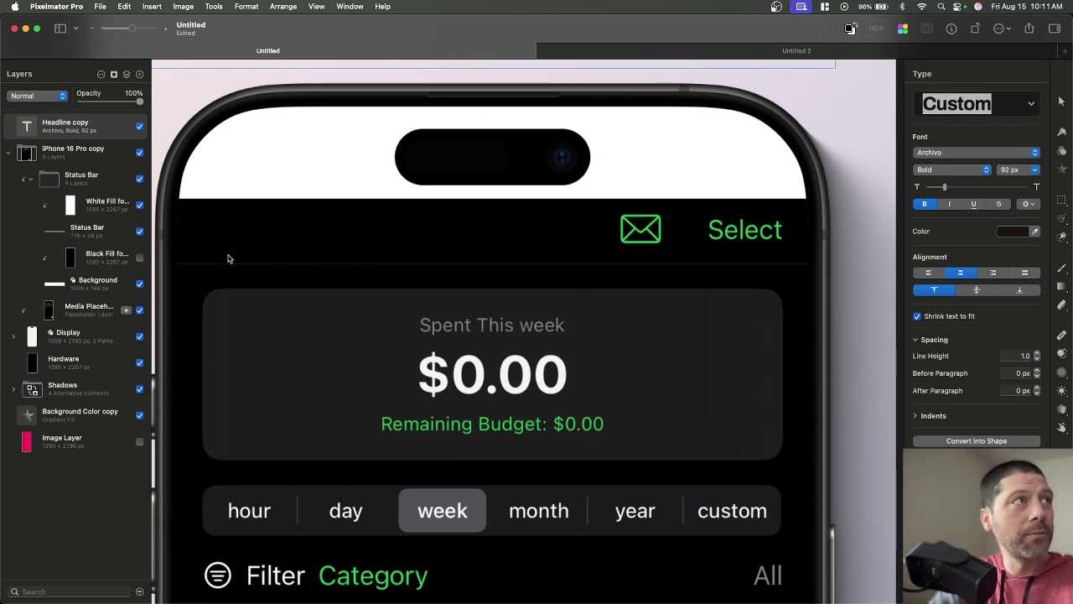
Colour the status bar Background with black sampled from the screenshot and show the Black Fill.
{"action": "left_click", "coordinate": [52, 290]}
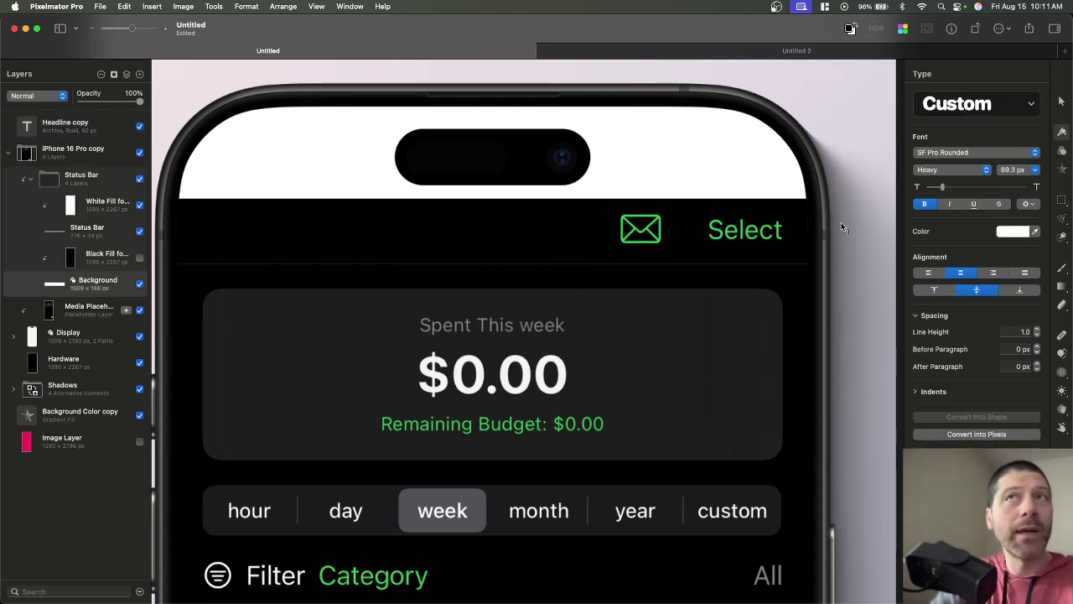
{"action": "left_click", "coordinate": [1035, 232]}
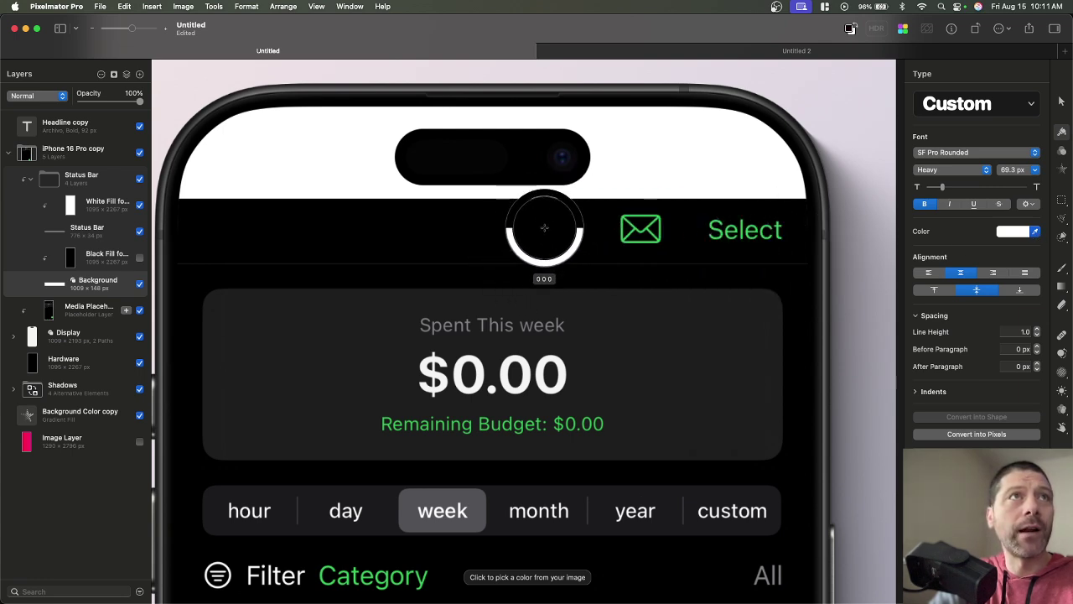
{"action": "left_click", "coordinate": [544, 228]}
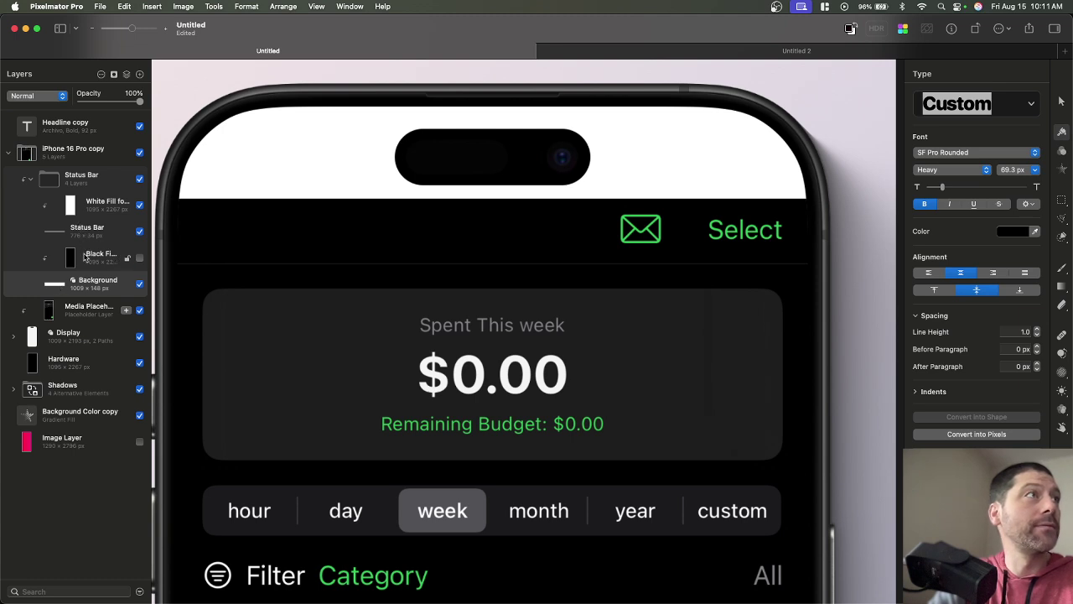
{"action": "left_click", "coordinate": [139, 258]}
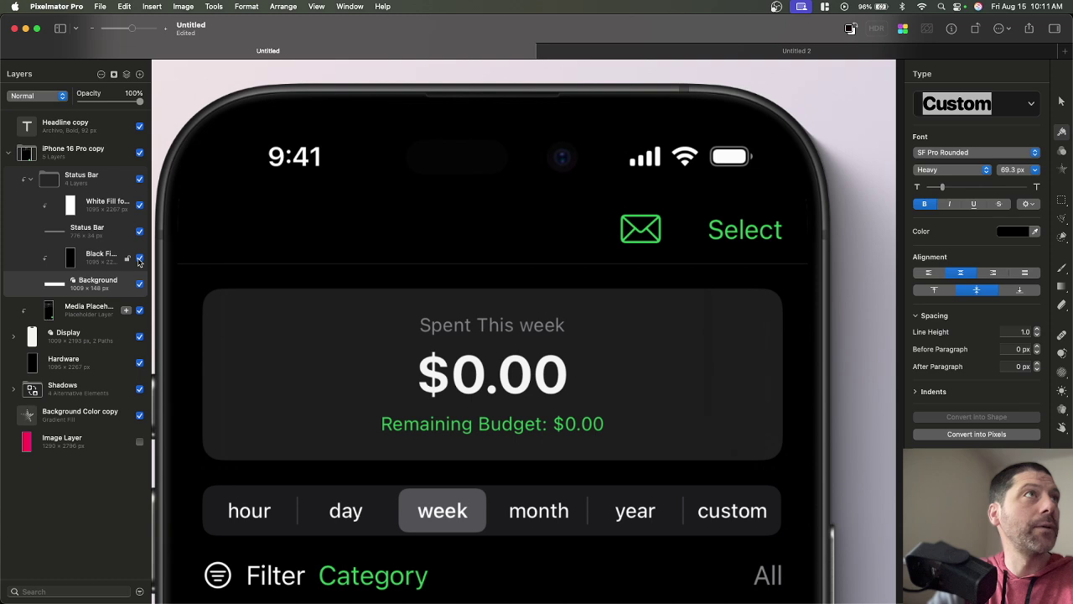
{"action": "left_click", "coordinate": [140, 284]}
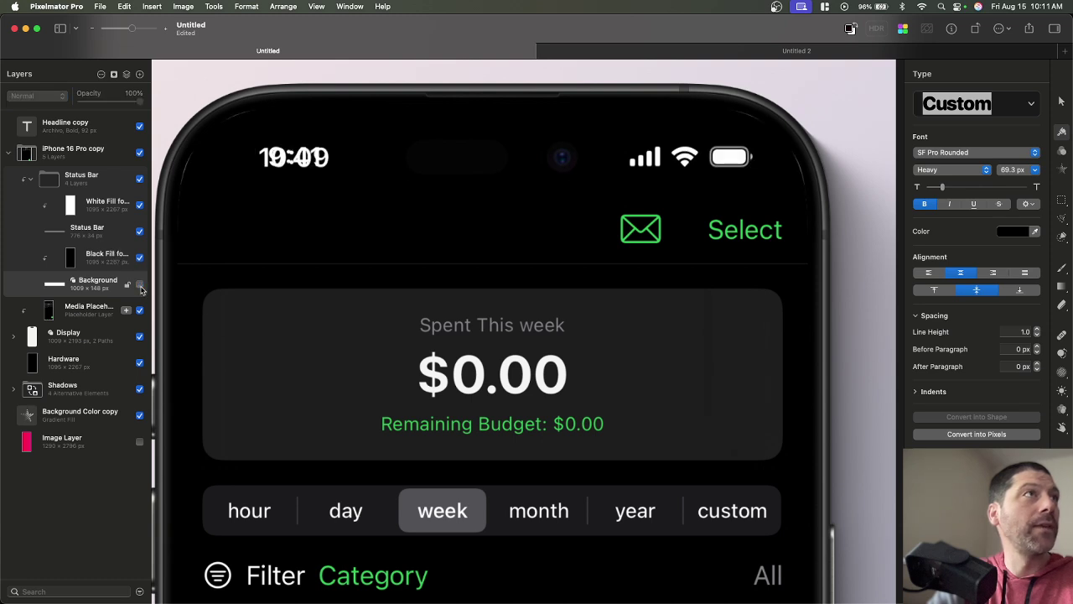
{"action": "left_click", "coordinate": [140, 285]}
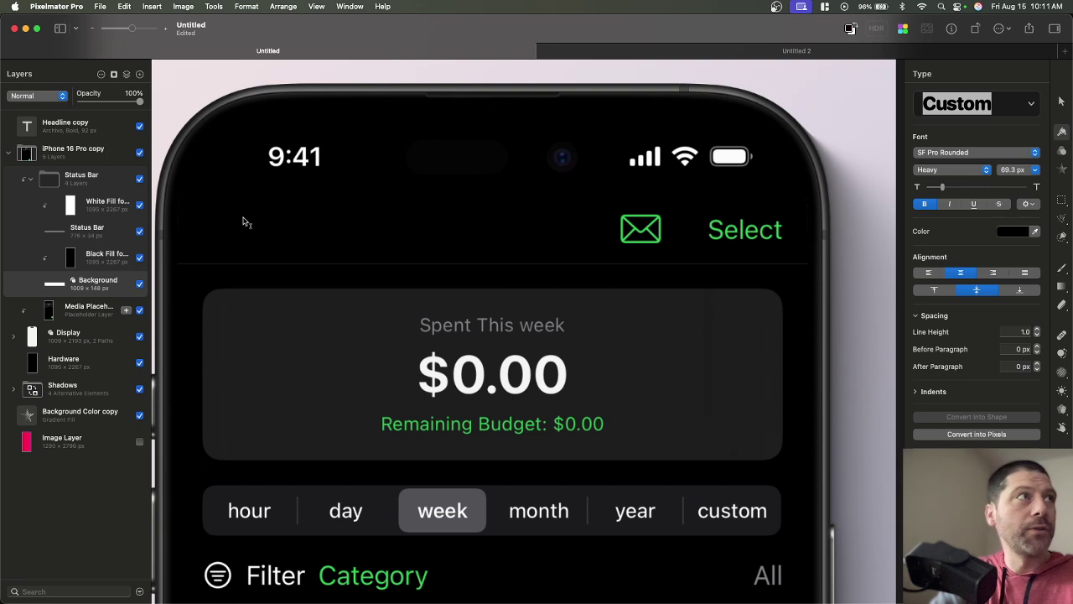
{"action": "left_click", "coordinate": [140, 285]}
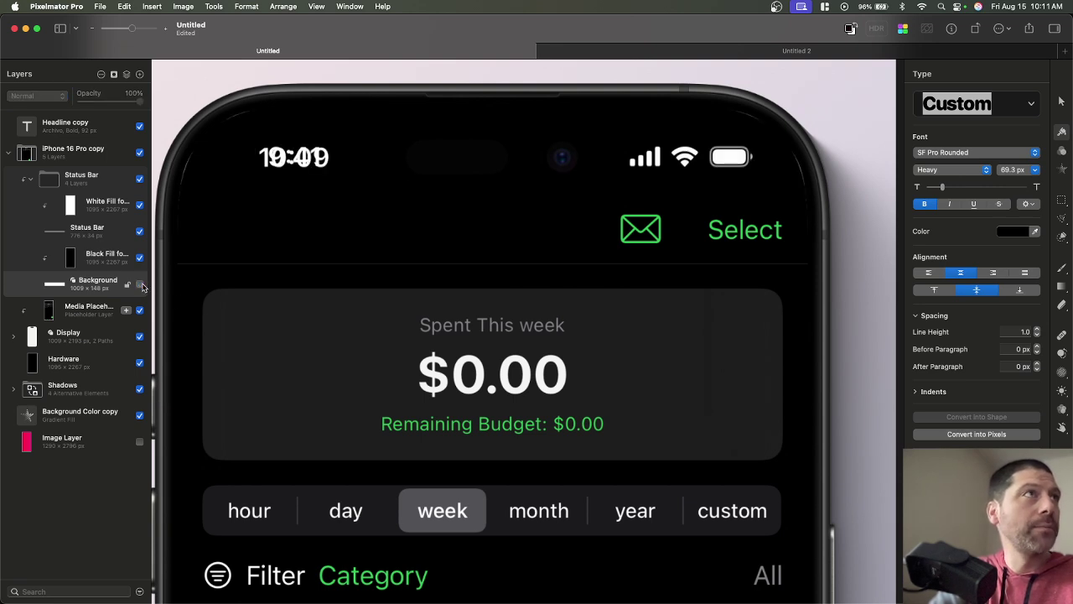
{"action": "left_click", "coordinate": [140, 259]}
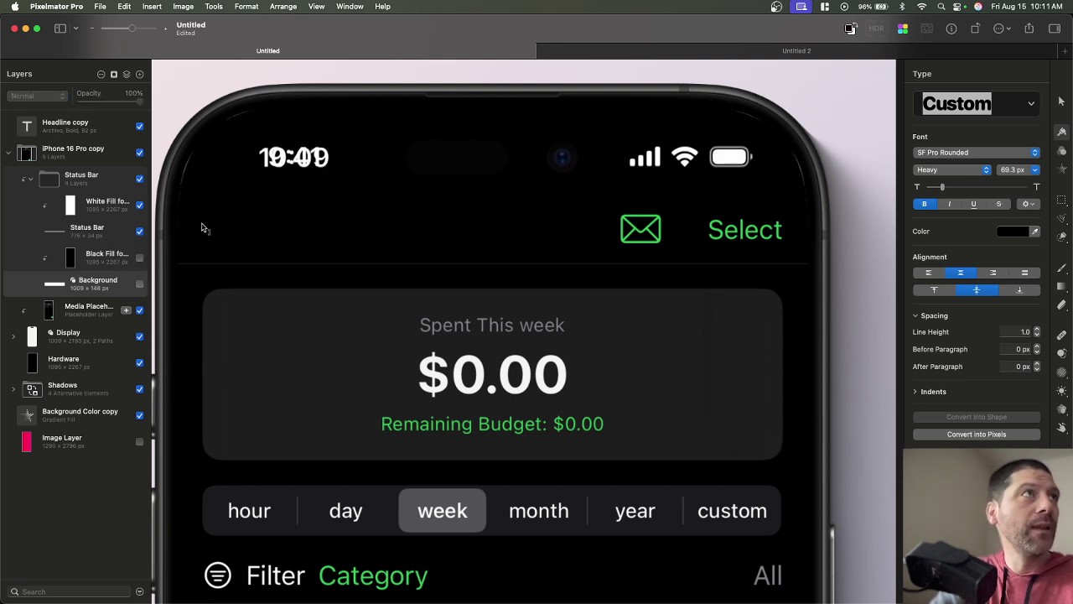
{"action": "left_click", "coordinate": [140, 231]}
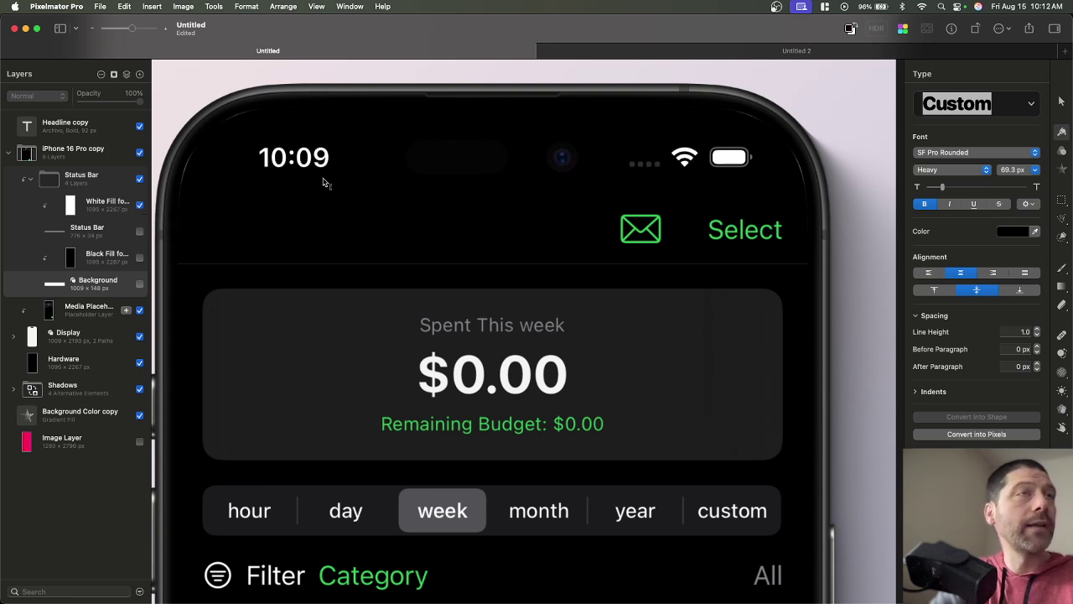
{"action": "left_click", "coordinate": [1061, 336]}
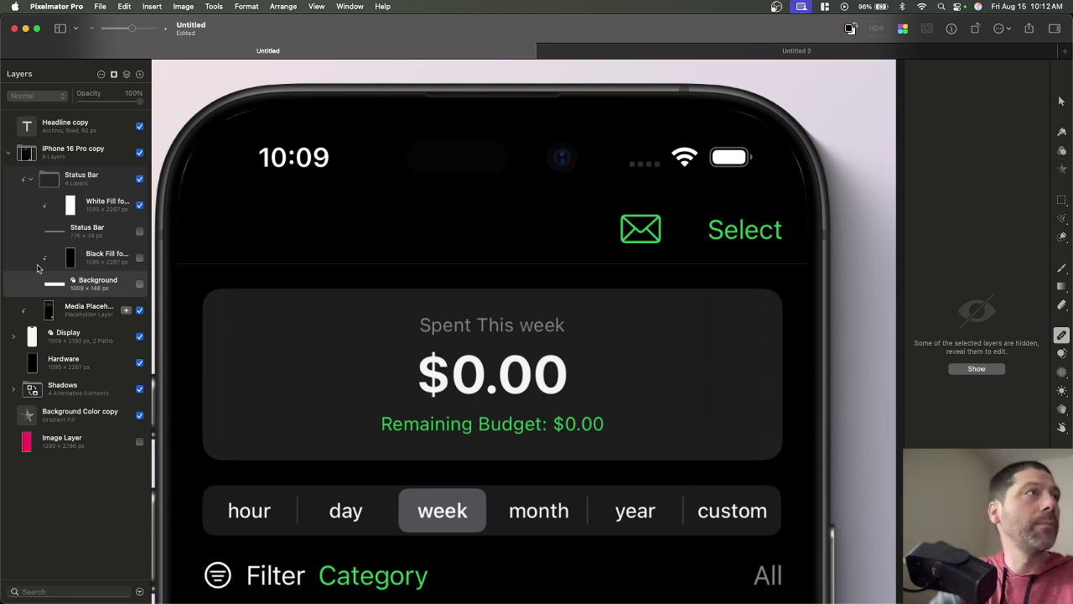
Erase the old 10:09 time, signal dots and Wi-Fi icon from the Media Placeholder screenshot.
{"action": "left_click", "coordinate": [76, 308]}
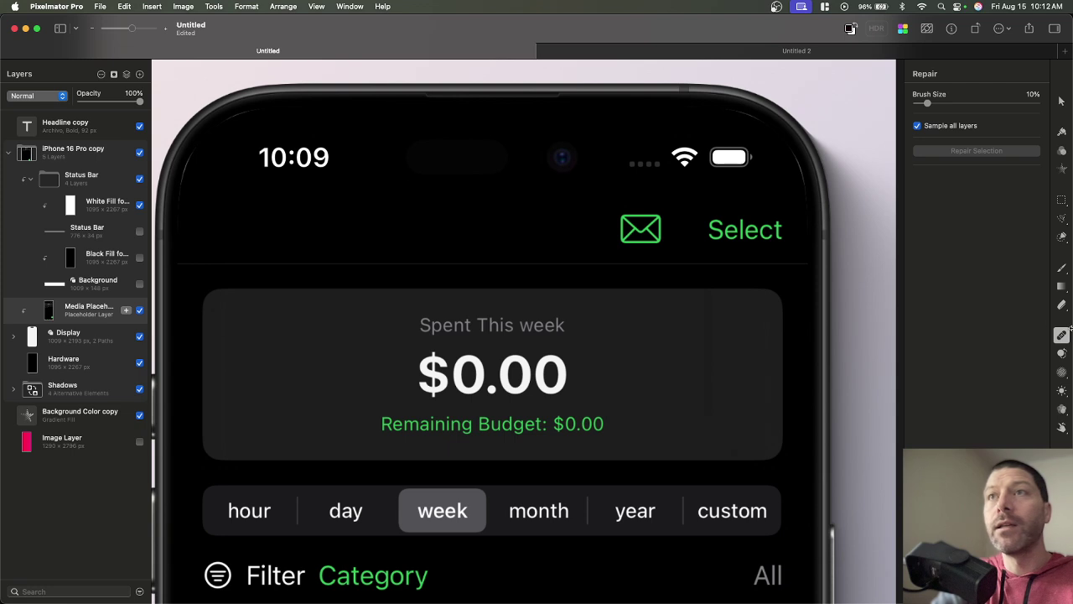
{"action": "left_click", "coordinate": [1061, 336]}
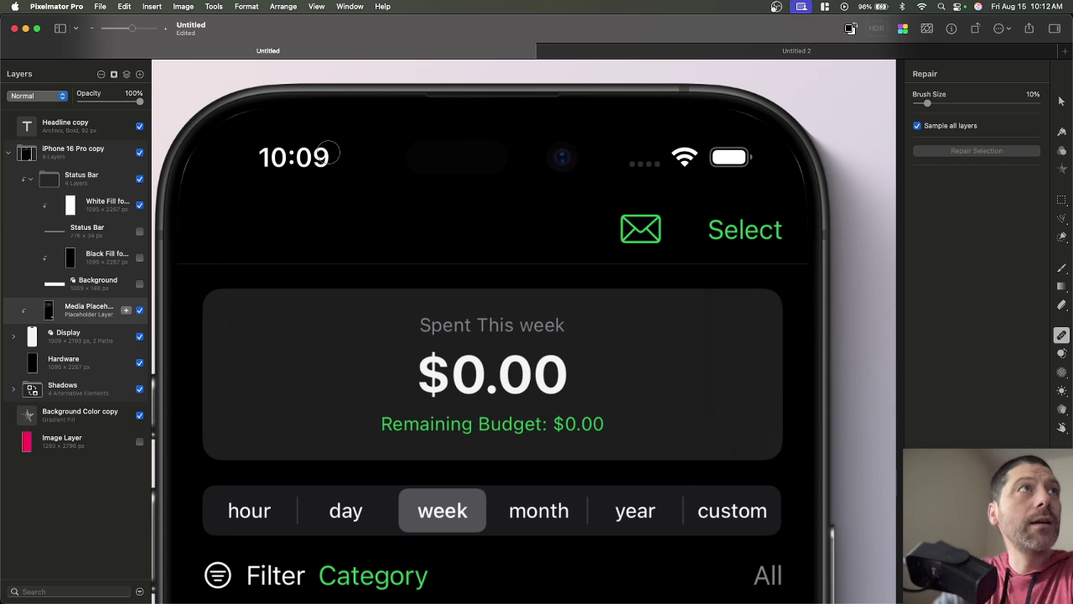
{"action": "mouse_move", "coordinate": [332, 154]}
{"action": "left_mouse_down"}
{"action": "mouse_move", "coordinate": [265, 153]}
{"action": "mouse_move", "coordinate": [269, 166]}
{"action": "mouse_move", "coordinate": [325, 168]}
{"action": "left_mouse_up"}
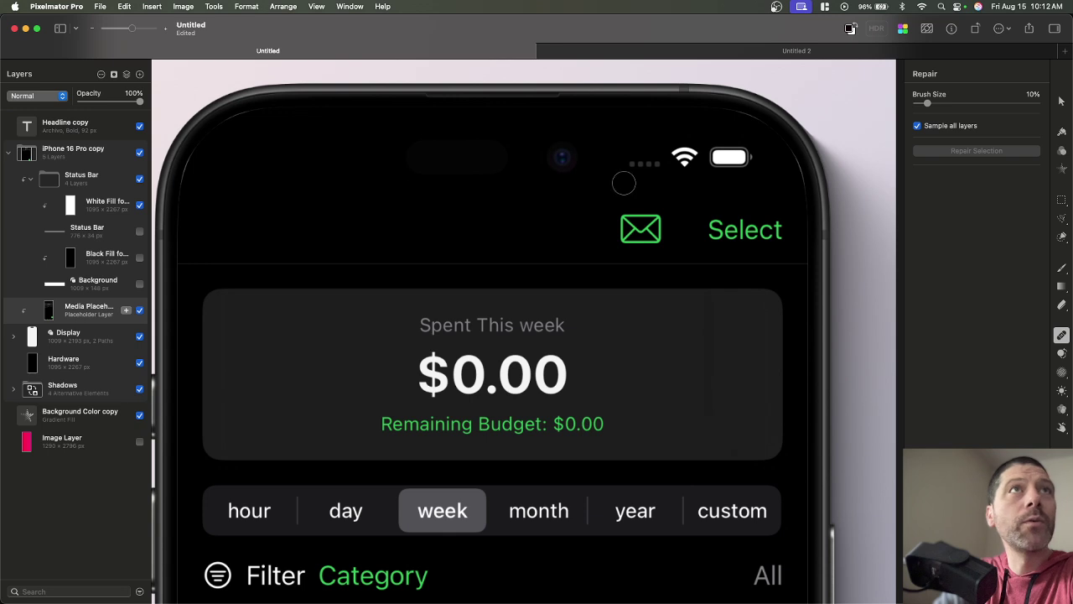
{"action": "mouse_move", "coordinate": [630, 167]}
{"action": "left_mouse_down"}
{"action": "mouse_move", "coordinate": [684, 150]}
{"action": "mouse_move", "coordinate": [748, 158]}
{"action": "mouse_move", "coordinate": [722, 160]}
{"action": "left_mouse_up"}
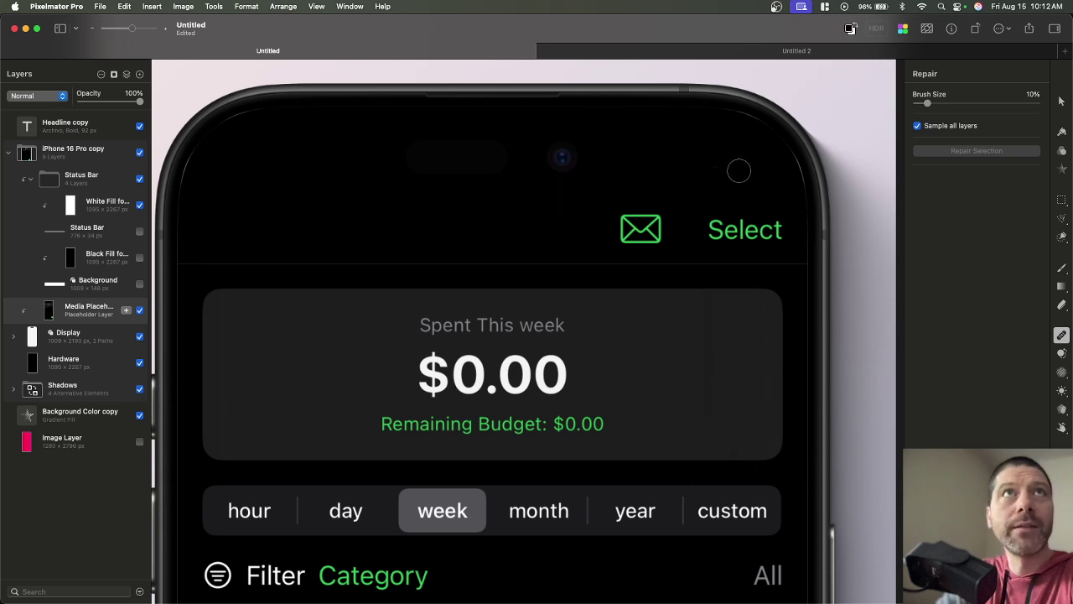
{"action": "left_click", "coordinate": [714, 166]}
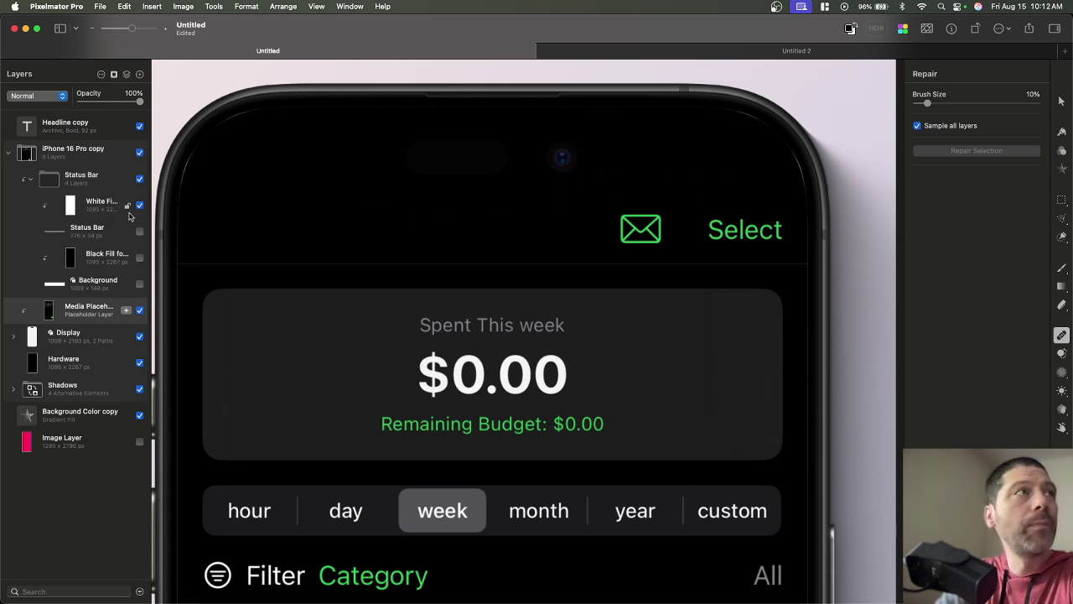
Show the clean 9:41 Status Bar layer over the repaired screenshot.
{"action": "left_click", "coordinate": [139, 232]}
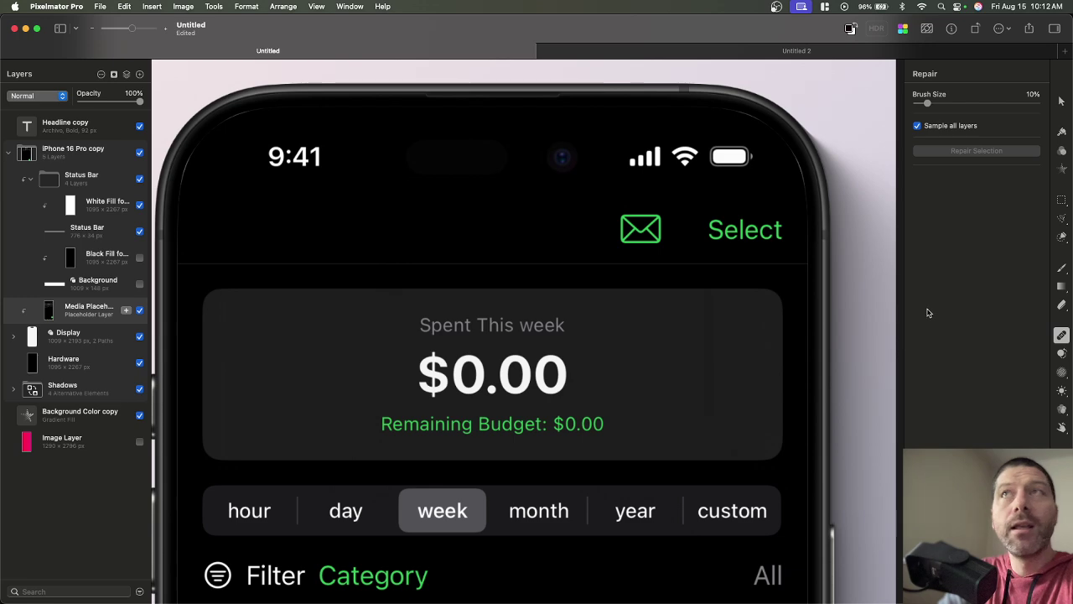
{"action": "left_click", "coordinate": [1061, 101]}
{"action": "scroll", "coordinate": [825, 284], "scroll_direction": "down", "scroll_amount": 3}
{"action": "scroll", "coordinate": [825, 284], "scroll_direction": "down", "scroll_amount": 2}
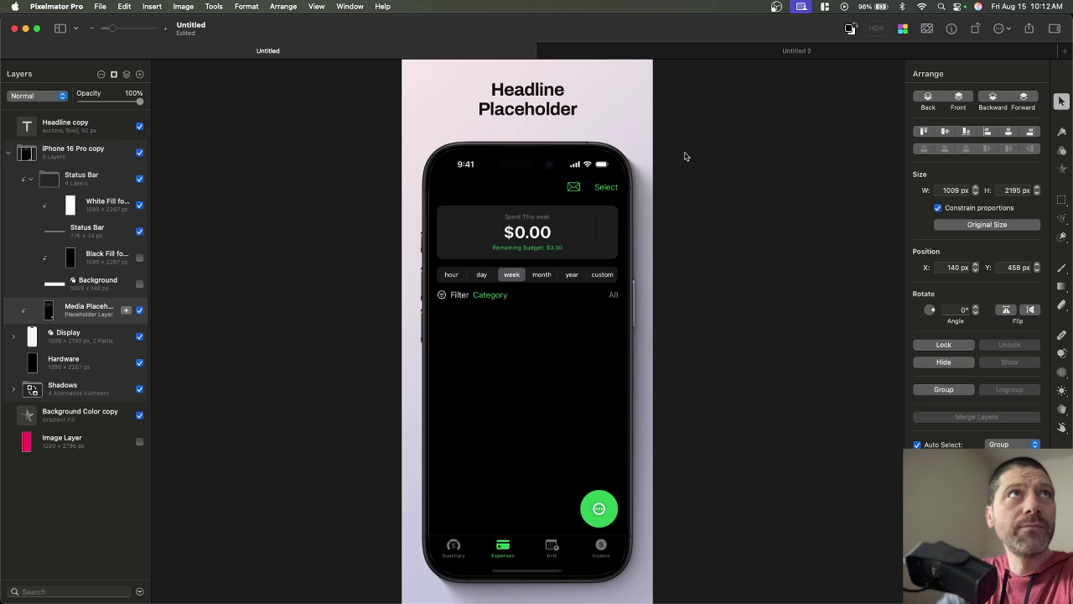
{"action": "left_click", "coordinate": [725, 57]}
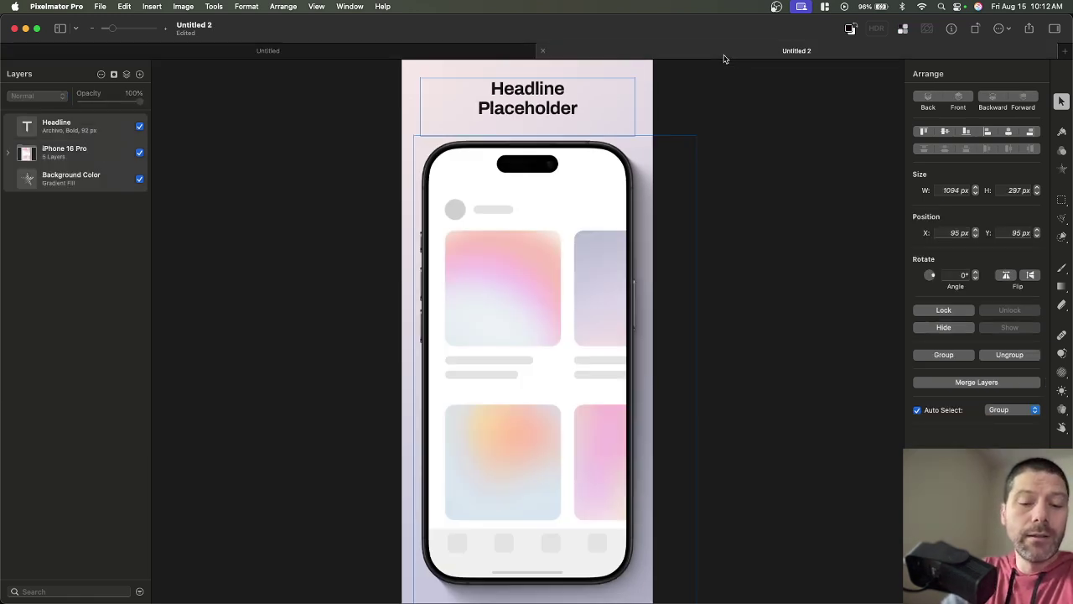
{"action": "key", "text": "super+n"}
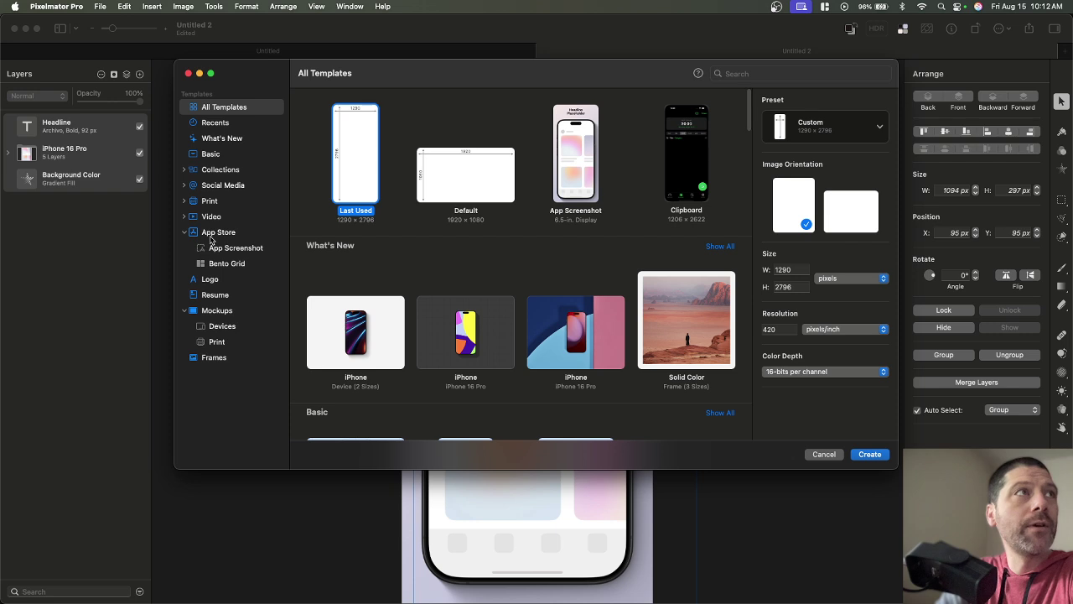
{"action": "left_click", "coordinate": [211, 238]}
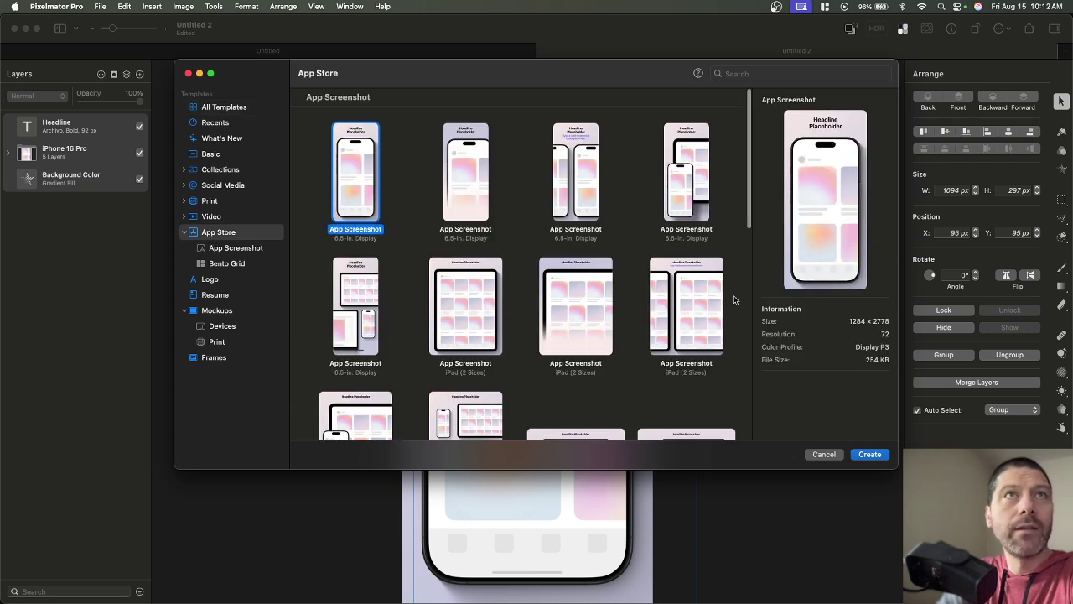
{"action": "left_click", "coordinate": [831, 459]}
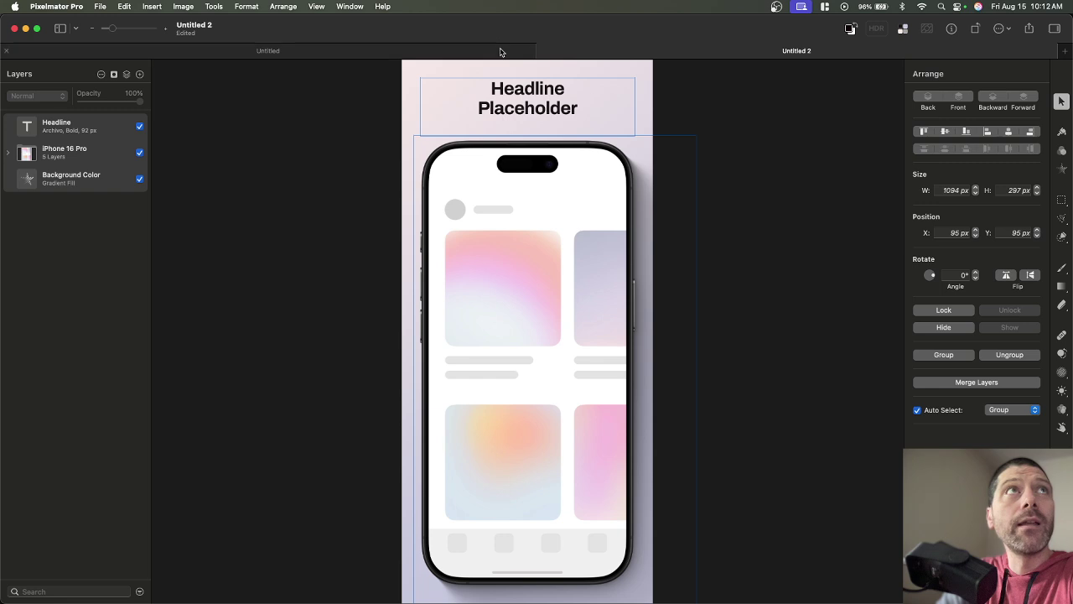
{"action": "left_click", "coordinate": [500, 52]}
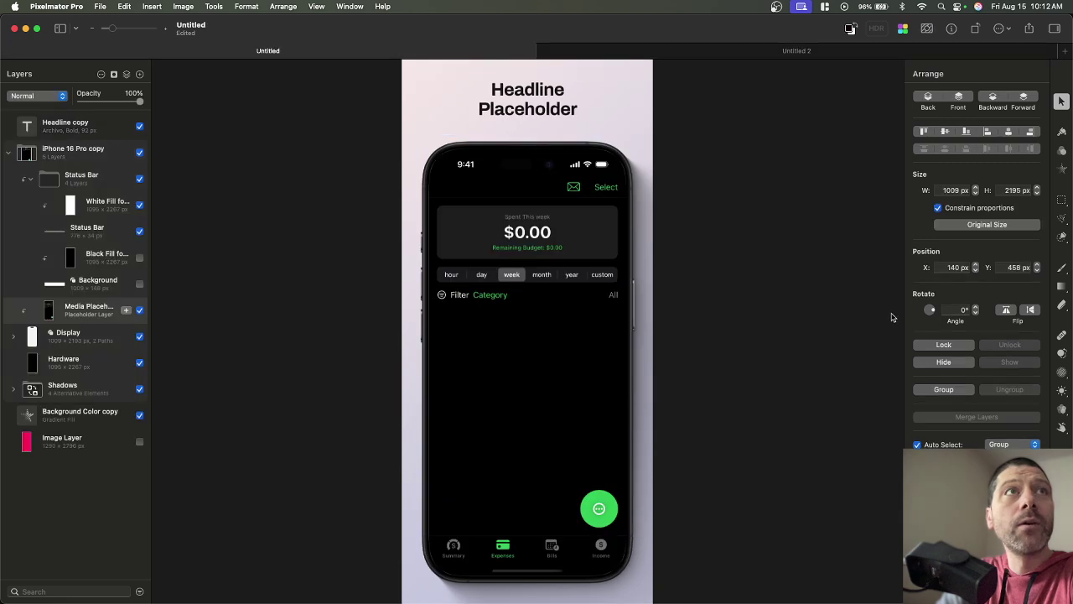
Hide the pale Background Color copy and show the magenta Image Layer behind the phone.
{"action": "left_click", "coordinate": [139, 416]}
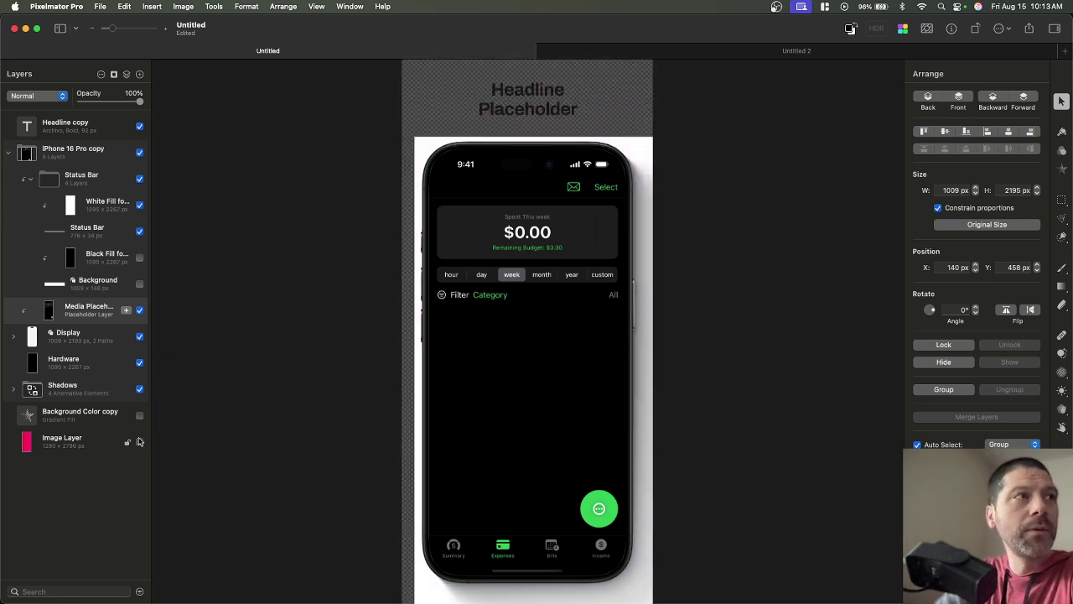
{"action": "left_click", "coordinate": [139, 442]}
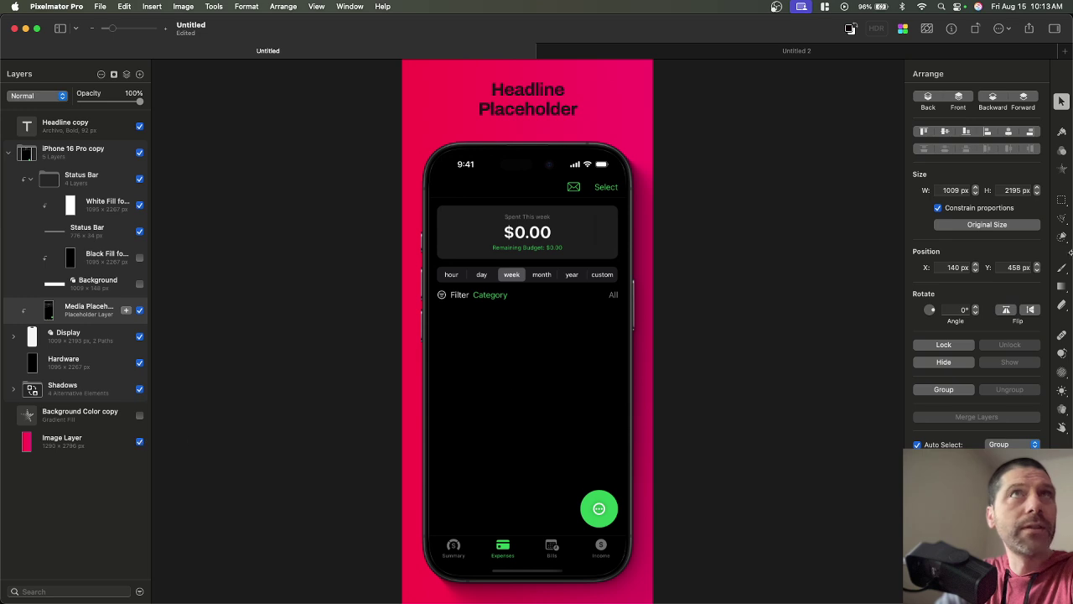
{"action": "left_click", "coordinate": [1061, 150]}
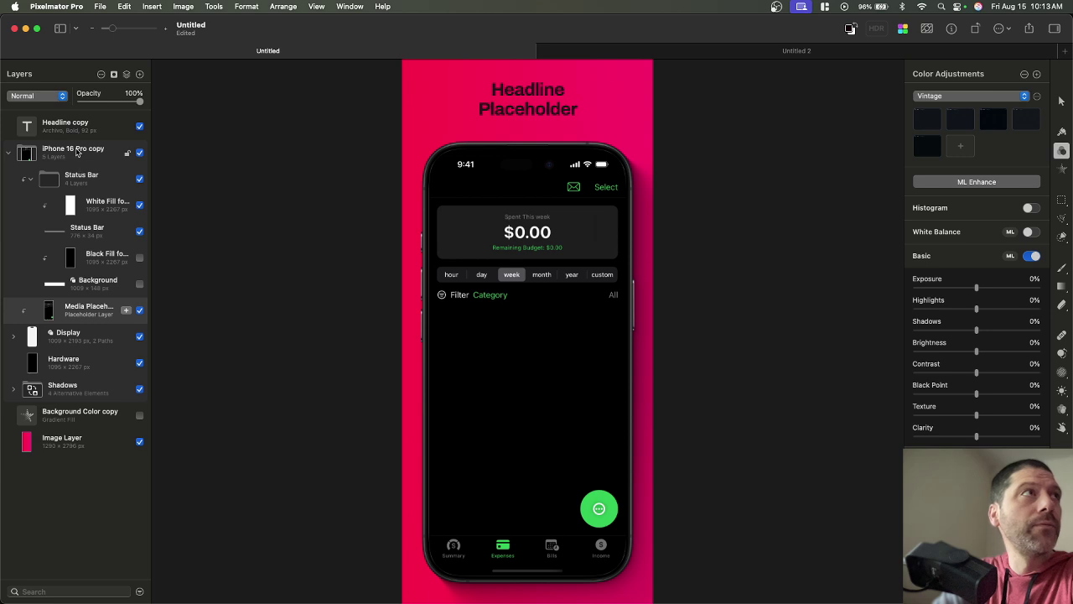
{"action": "left_click", "coordinate": [80, 156]}
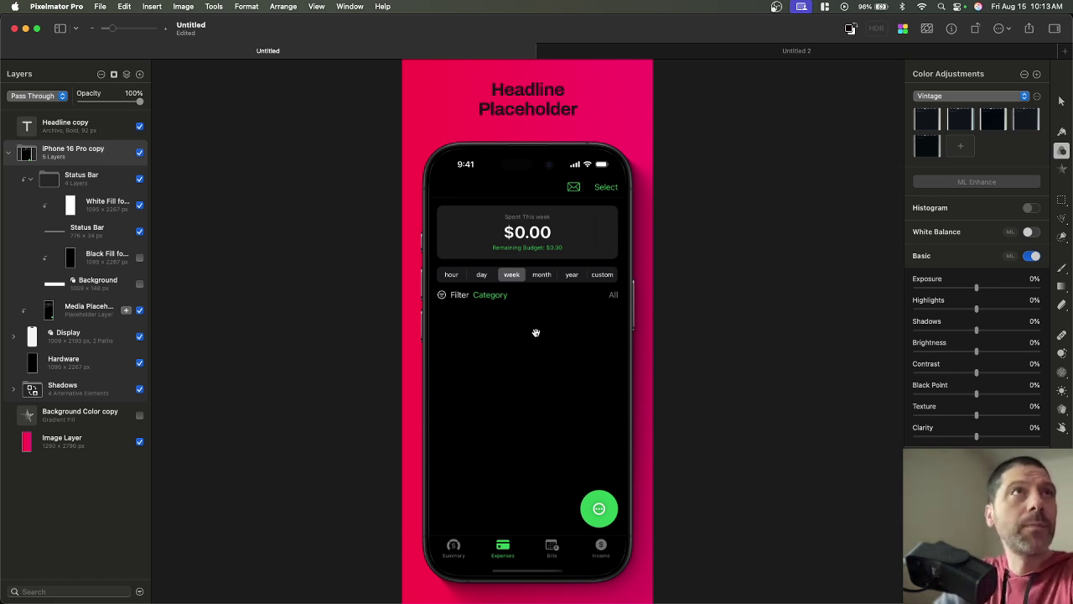
Move and tilt the iPhone 16 Pro copy group around the canvas.
{"action": "key", "text": "v"}
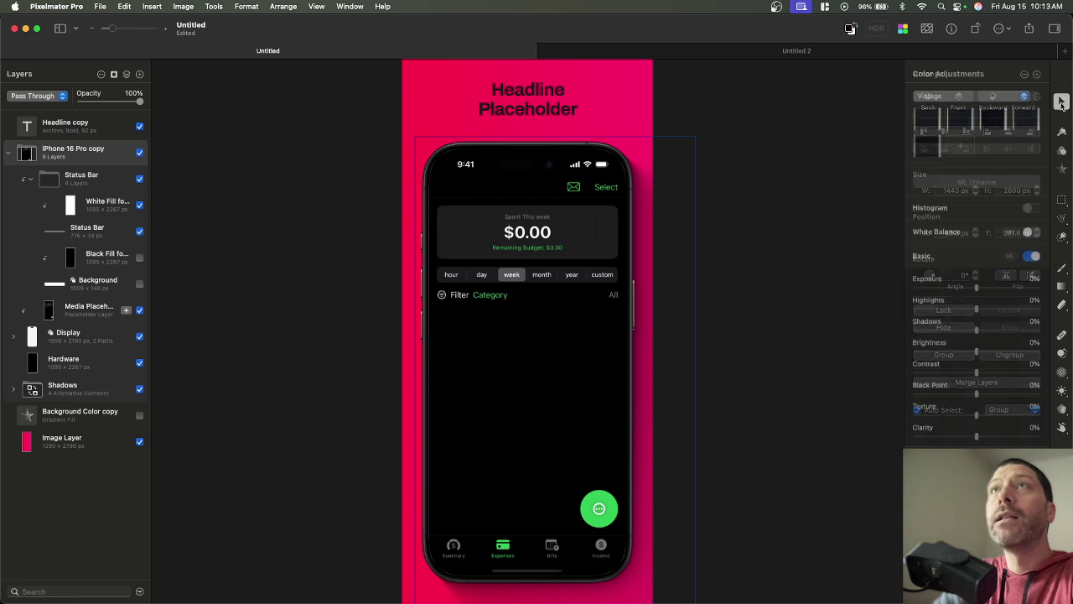
{"action": "mouse_move", "coordinate": [611, 394]}
{"action": "left_mouse_down"}
{"action": "mouse_move", "coordinate": [670, 363]}
{"action": "mouse_move", "coordinate": [585, 367]}
{"action": "mouse_move", "coordinate": [621, 382]}
{"action": "left_mouse_up"}
{"action": "left_click_drag", "start_coordinate": [930, 279], "coordinate": [931, 282]}
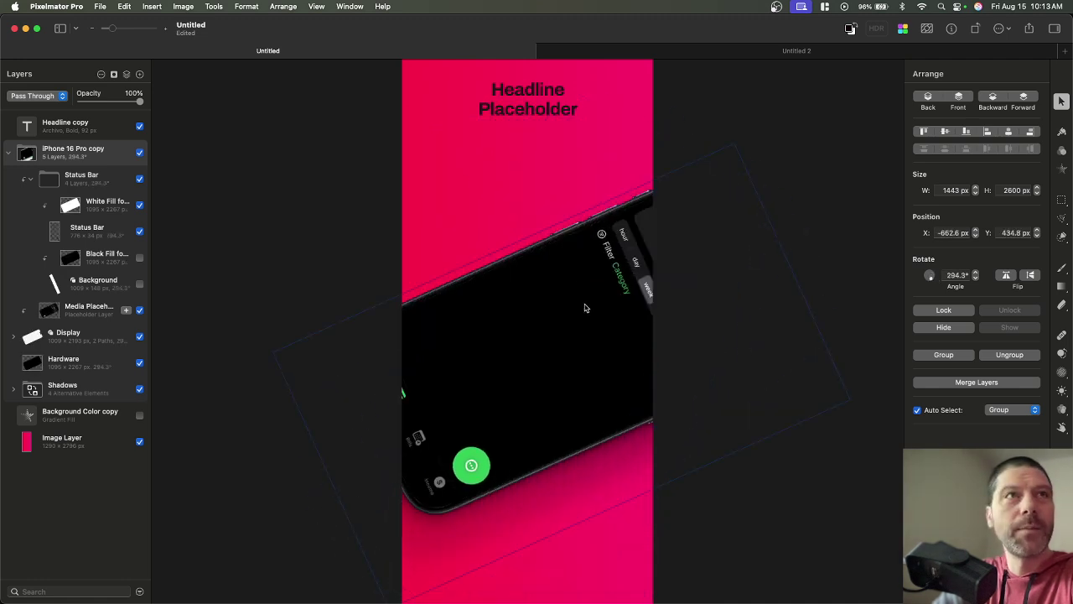
{"action": "left_click_drag", "start_coordinate": [586, 309], "coordinate": [458, 399]}
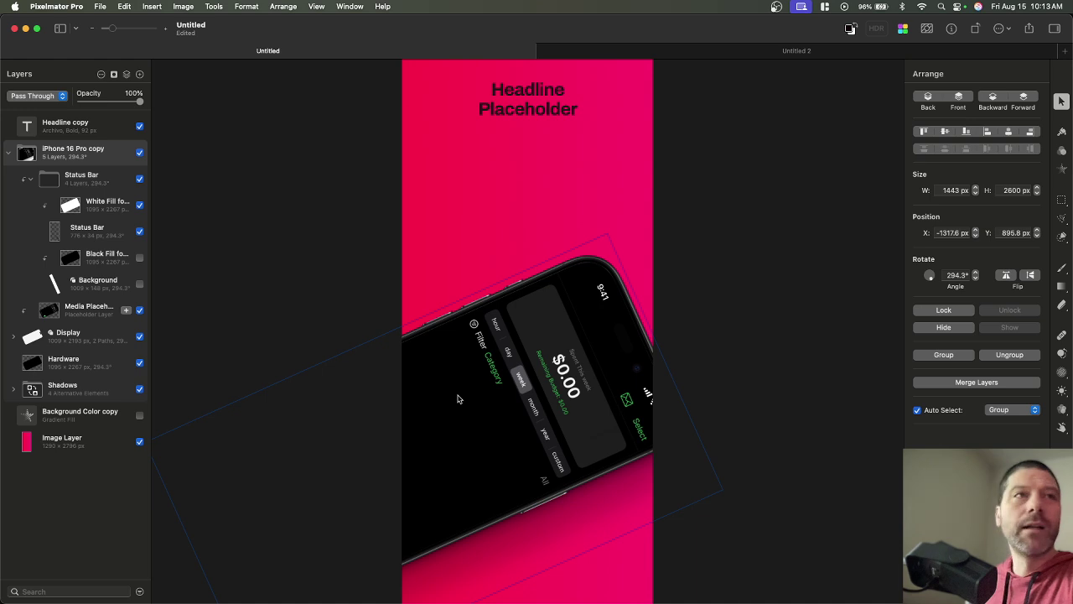
Set the phone's angle to 0°, centre it horizontally, and lower it beneath the headline.
{"action": "left_click", "coordinate": [952, 276]}
{"action": "type", "text": "0"}
{"action": "key", "text": "Return"}
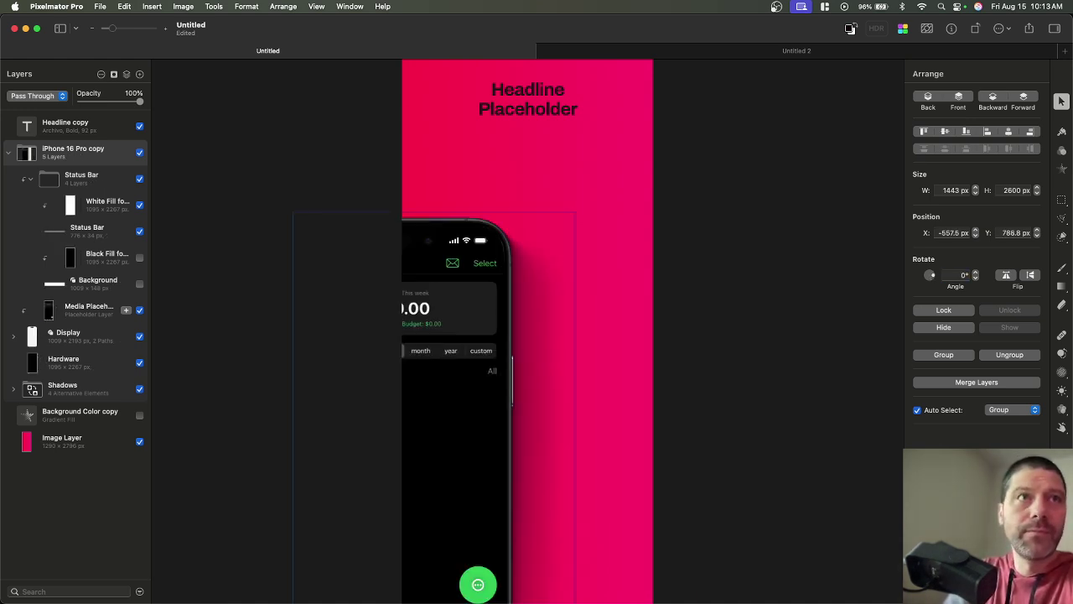
{"action": "left_click", "coordinate": [944, 131]}
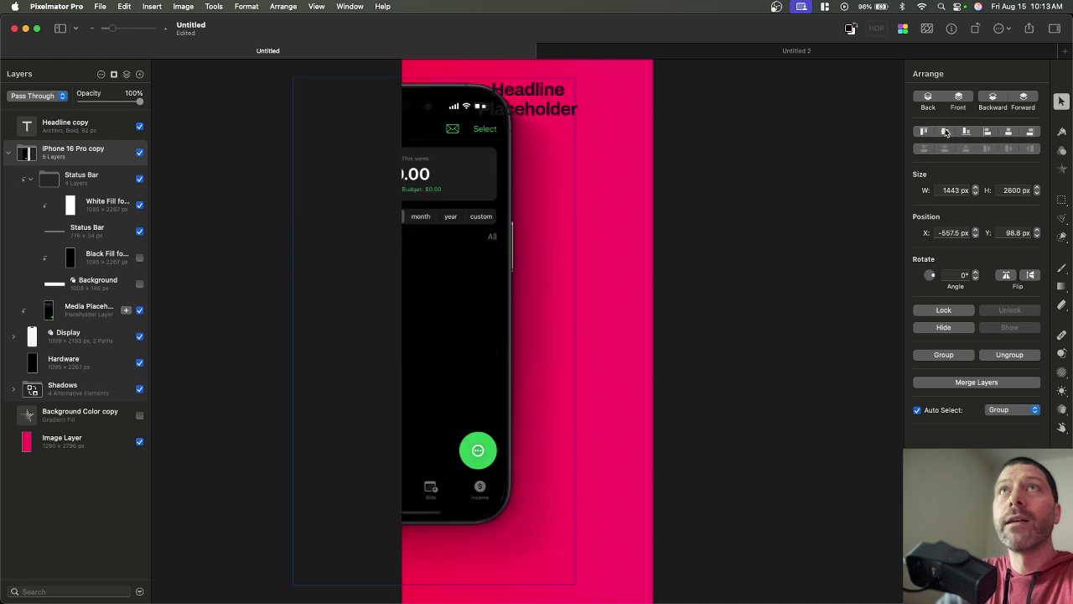
{"action": "left_click", "coordinate": [1009, 131]}
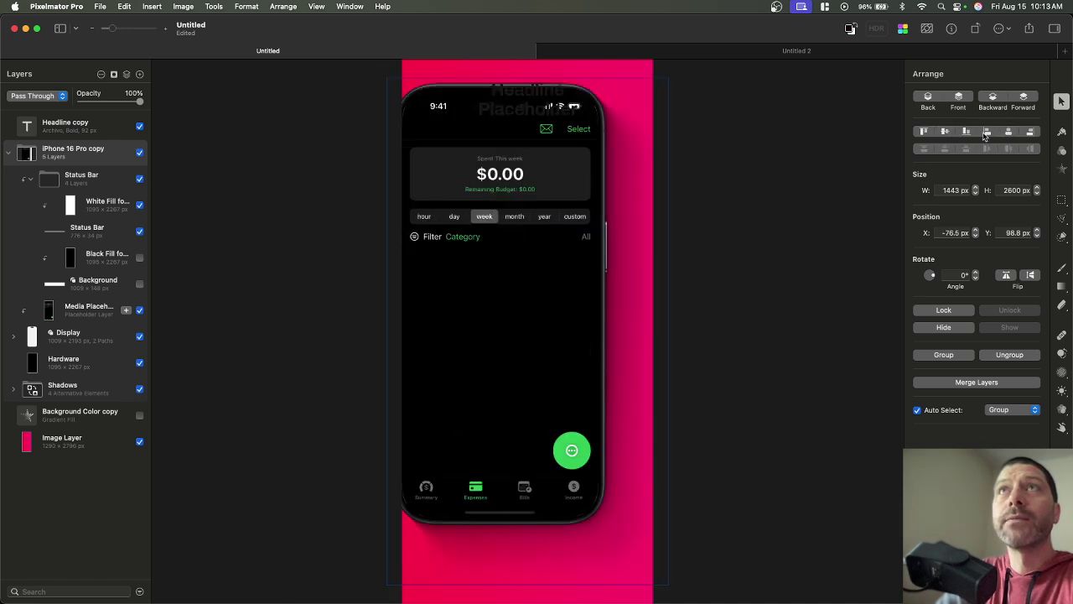
{"action": "left_click_drag", "start_coordinate": [550, 243], "coordinate": [576, 307]}
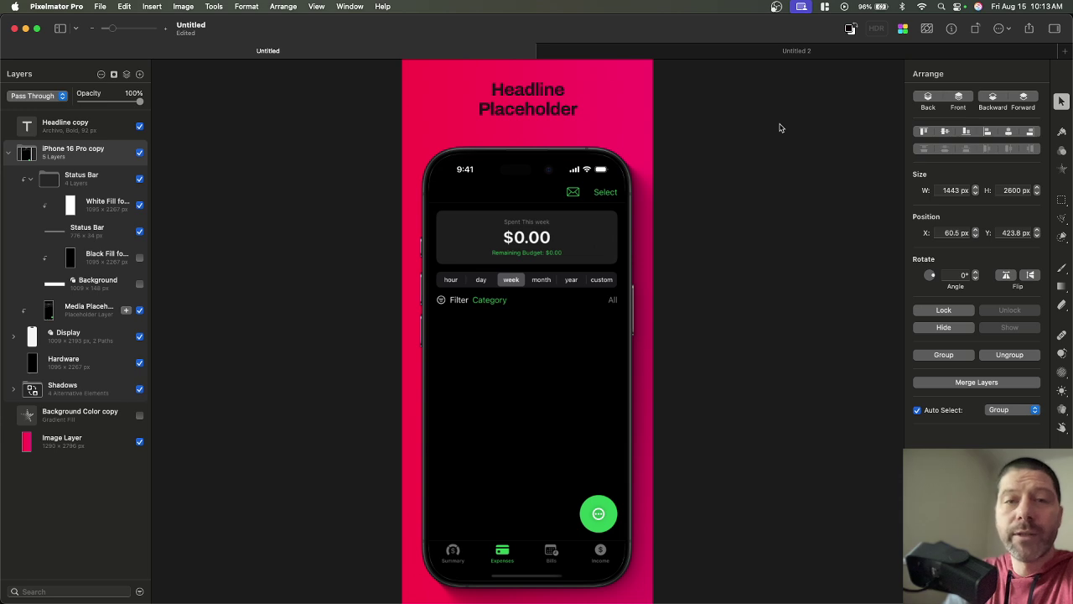